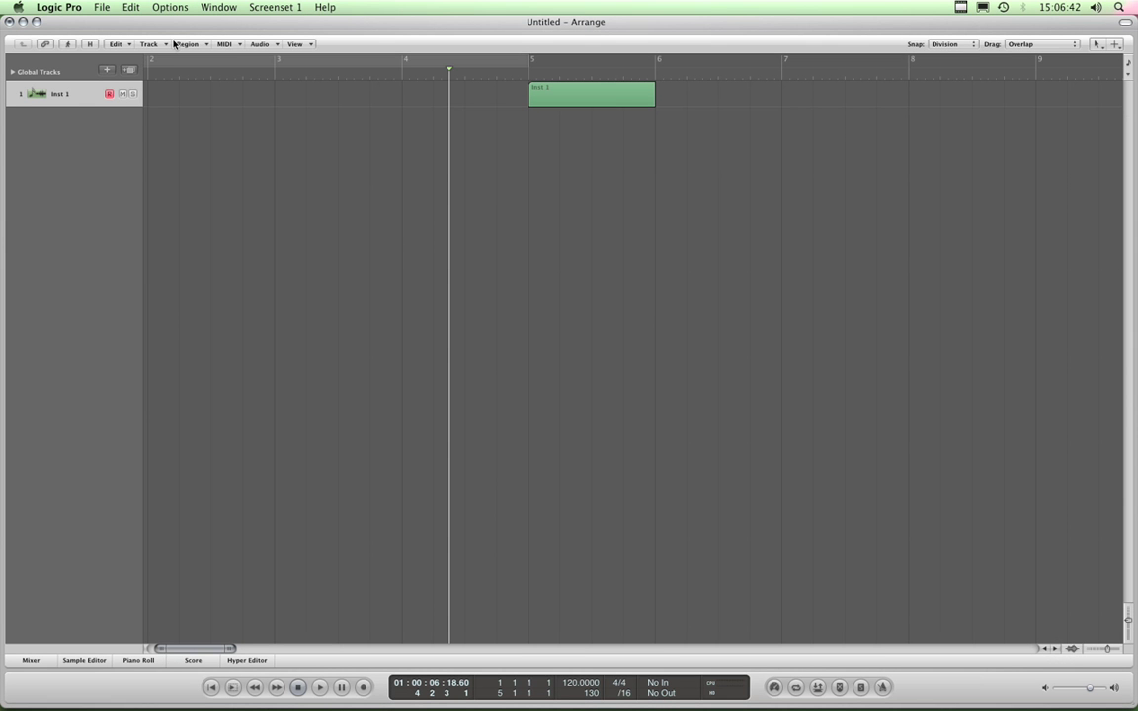
# Look through the Arrange toolbar menus, then reopen the Track menu to reach New...
pyautogui.click(148, 44)
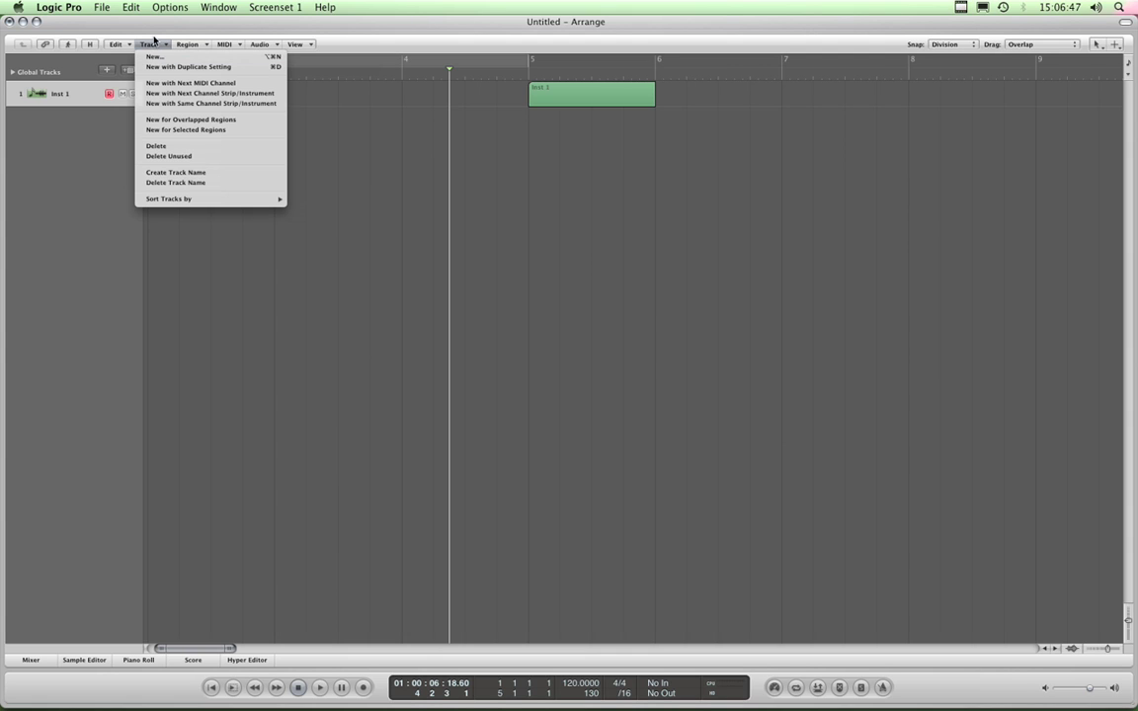
pyautogui.click(324, 45)
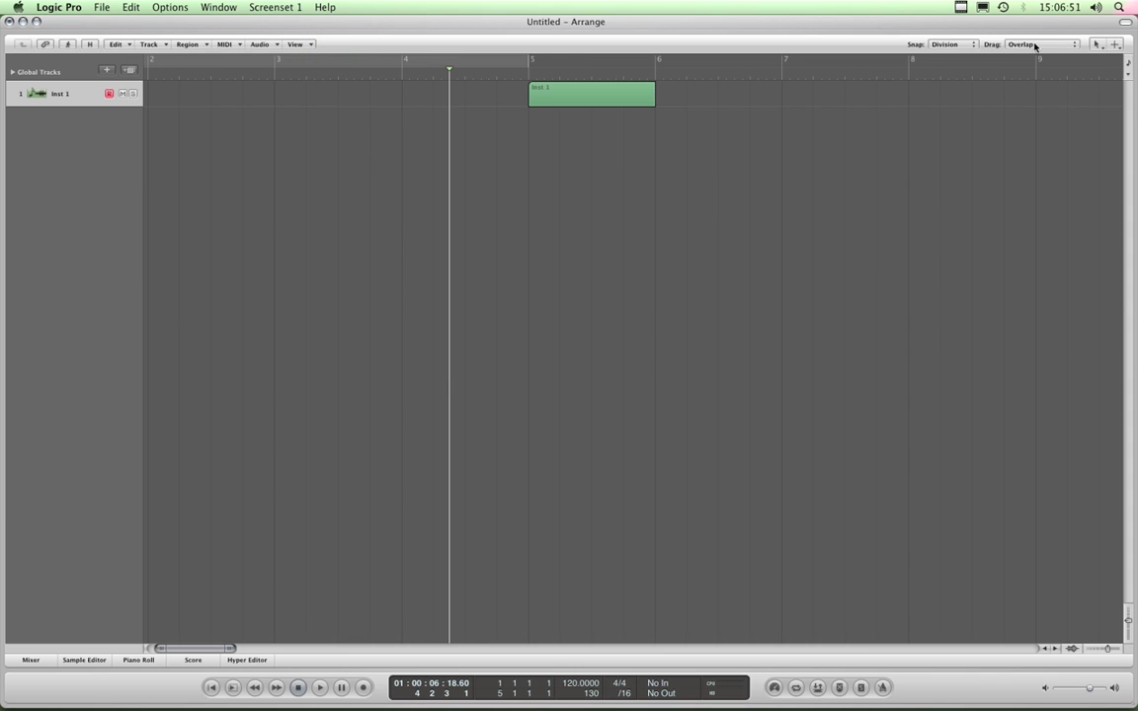
pyautogui.click(468, 46)
pyautogui.click(339, 45)
pyautogui.click(161, 46)
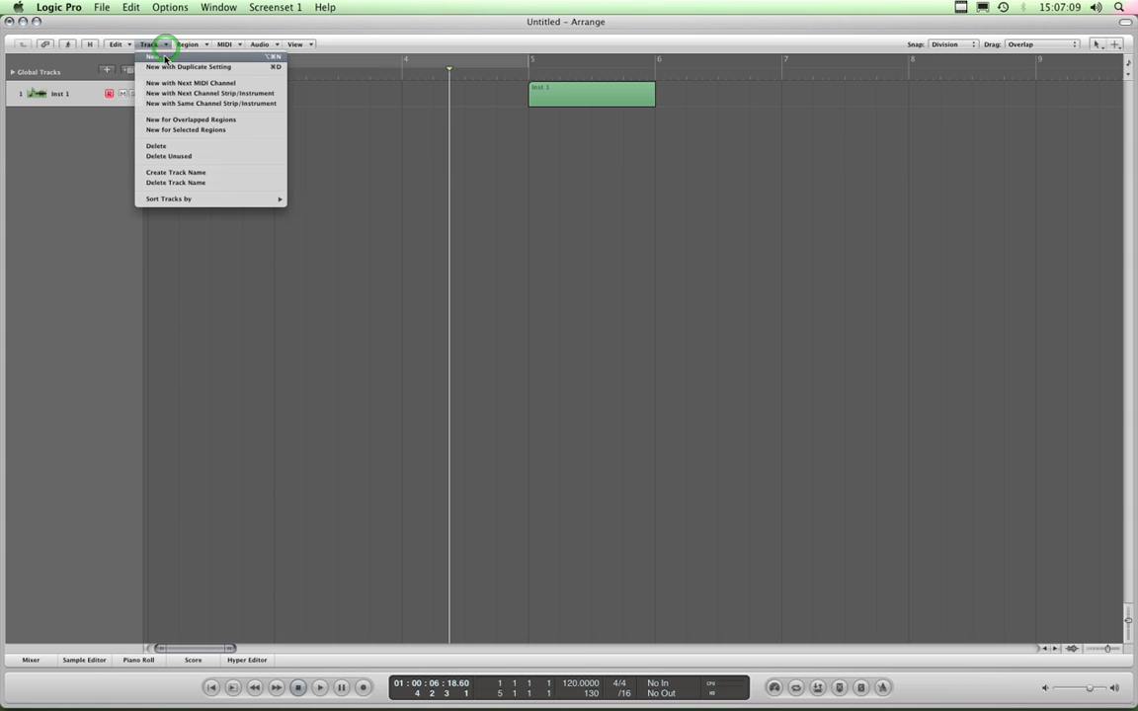
# Create one new Software Instrument track, Inst 2
pyautogui.click(278, 58)
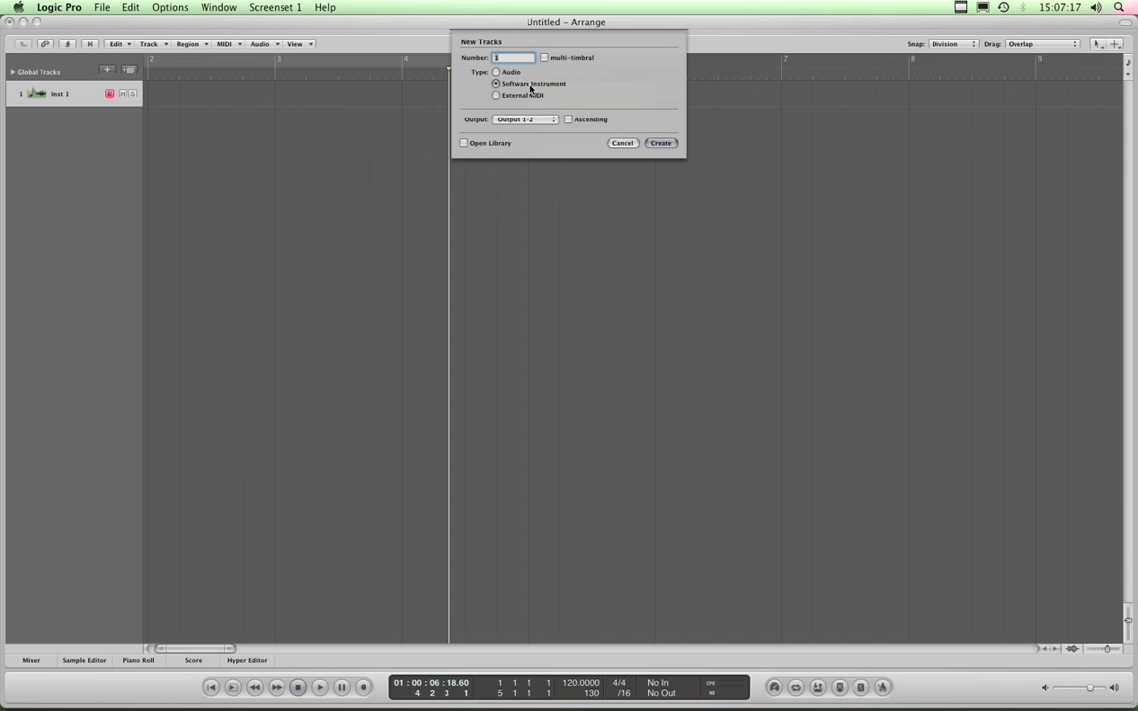
pyautogui.click(463, 144)
pyautogui.click(661, 144)
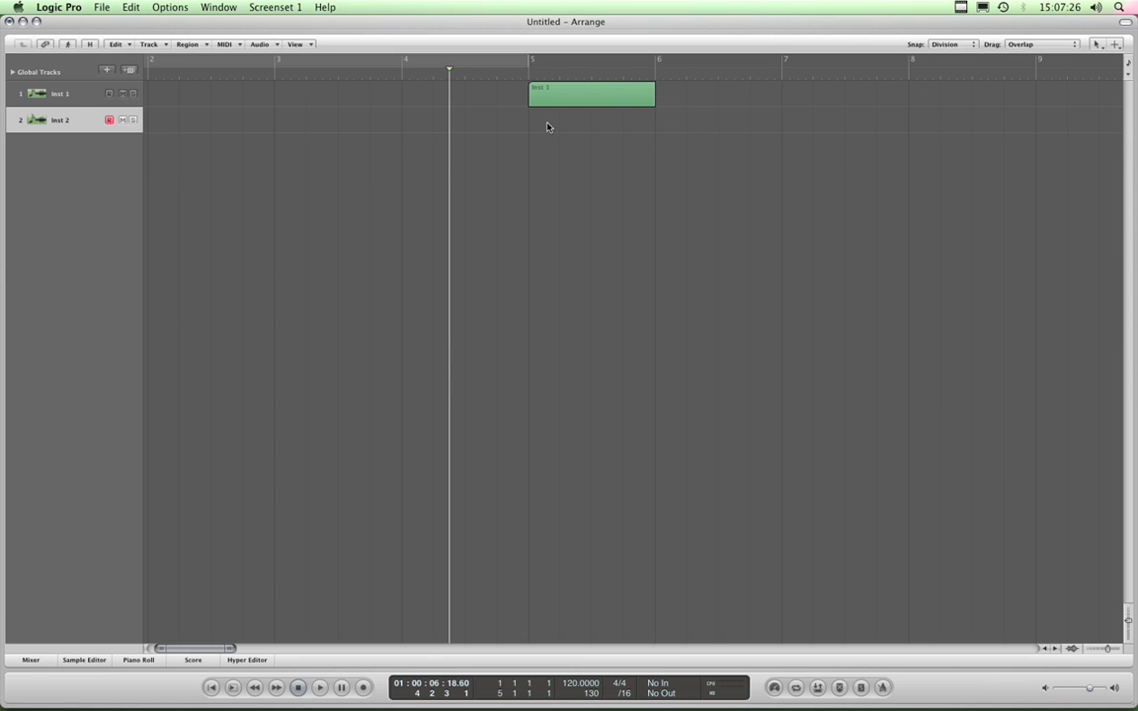
# Draw an empty region on Inst 2 at bar 5 with the Pencil tool
pyautogui.click(1094, 45)
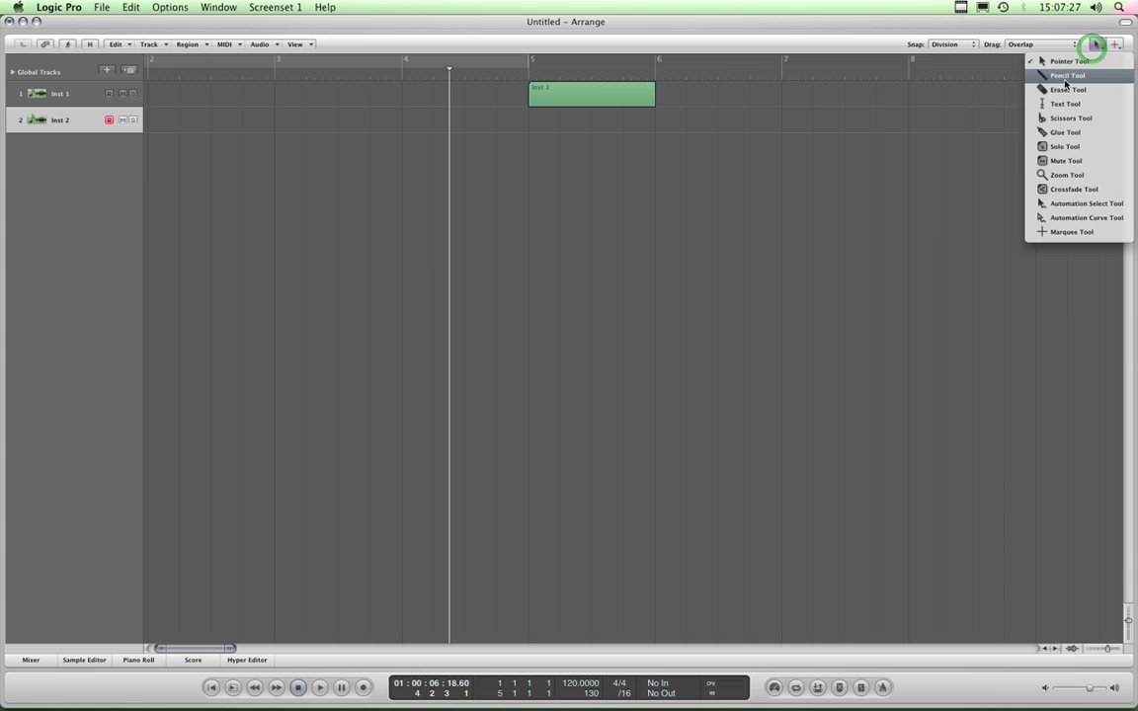
pyautogui.click(1065, 81)
pyautogui.click(544, 125)
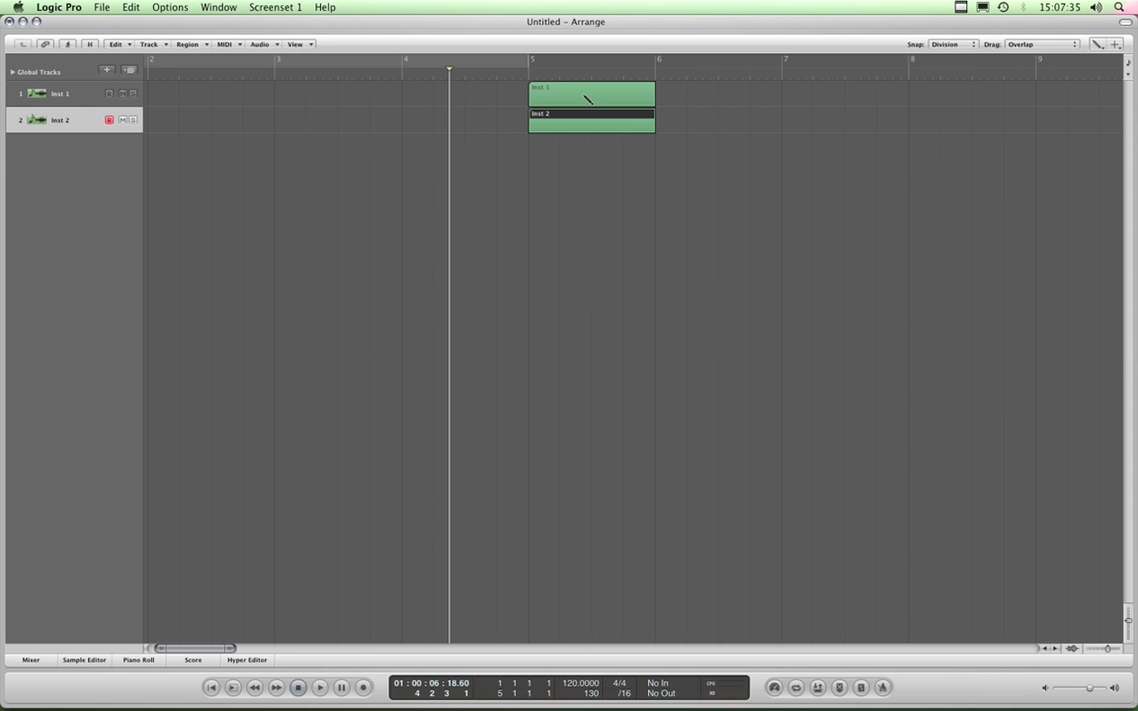
# Return to the Pointer tool, select the Inst 1 region and open it in the Piano Roll
pyautogui.click(1095, 45)
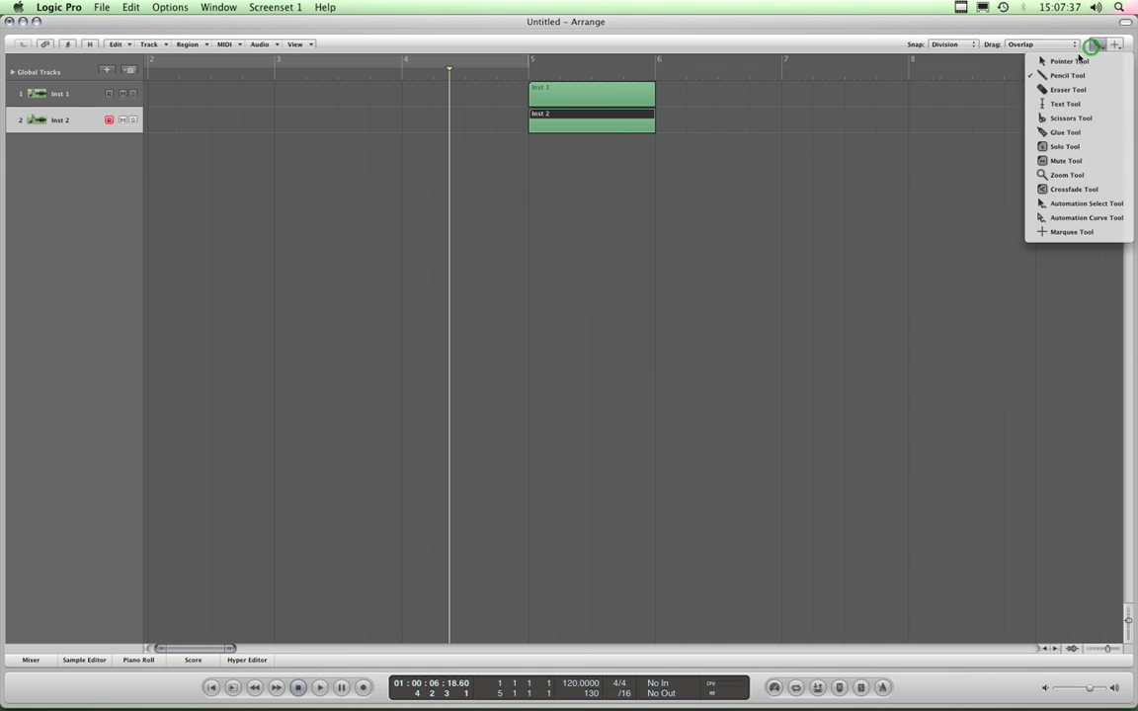
pyautogui.click(1065, 61)
pyautogui.click(617, 94)
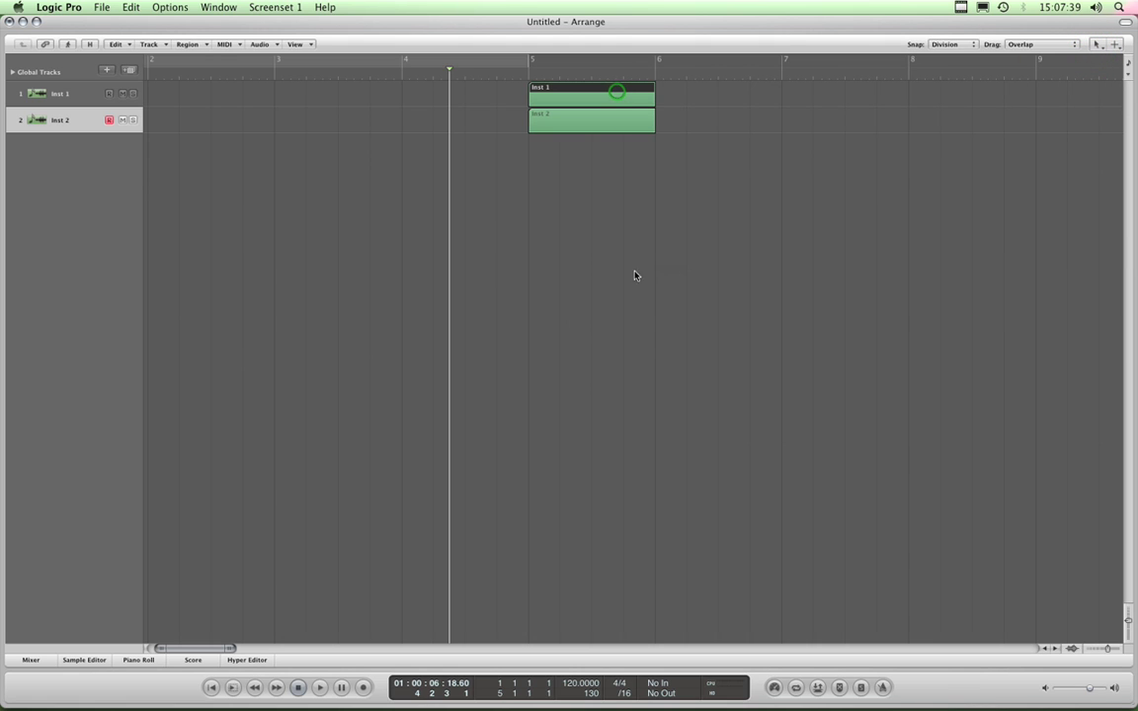
pyautogui.click(137, 660)
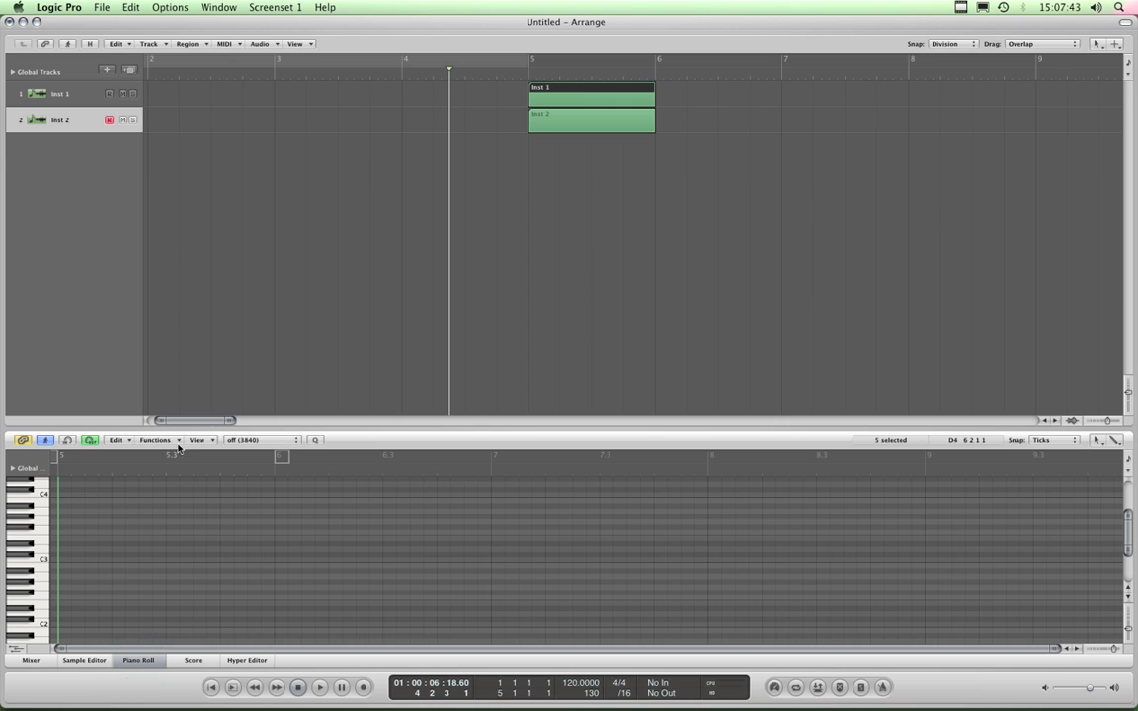
# Draw four evenly spaced C3 notes with the Pencil tool
pyautogui.click(1098, 441)
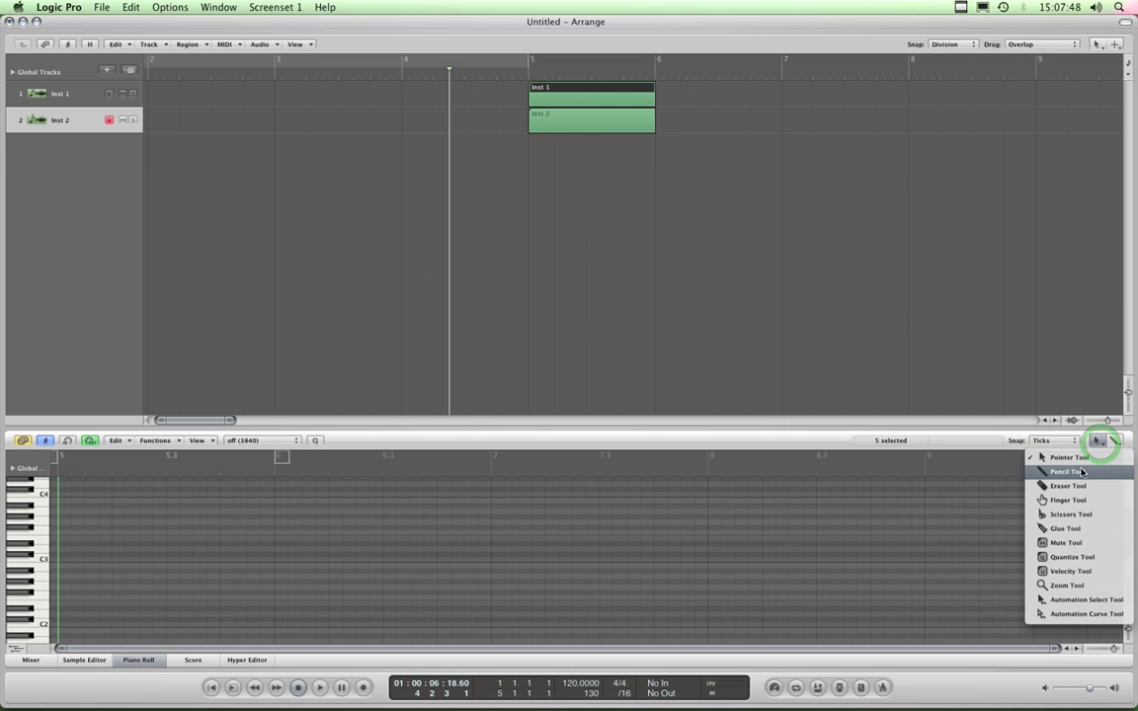
pyautogui.click(1072, 471)
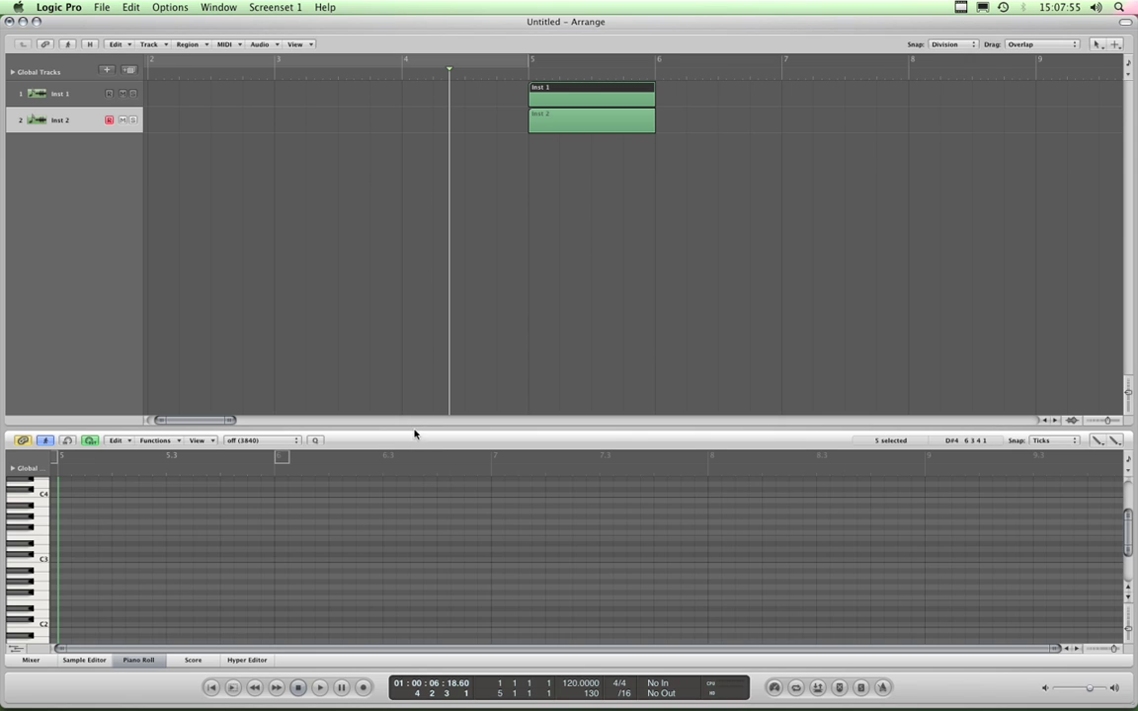
pyautogui.click(65, 561)
pyautogui.click(120, 561)
pyautogui.click(174, 561)
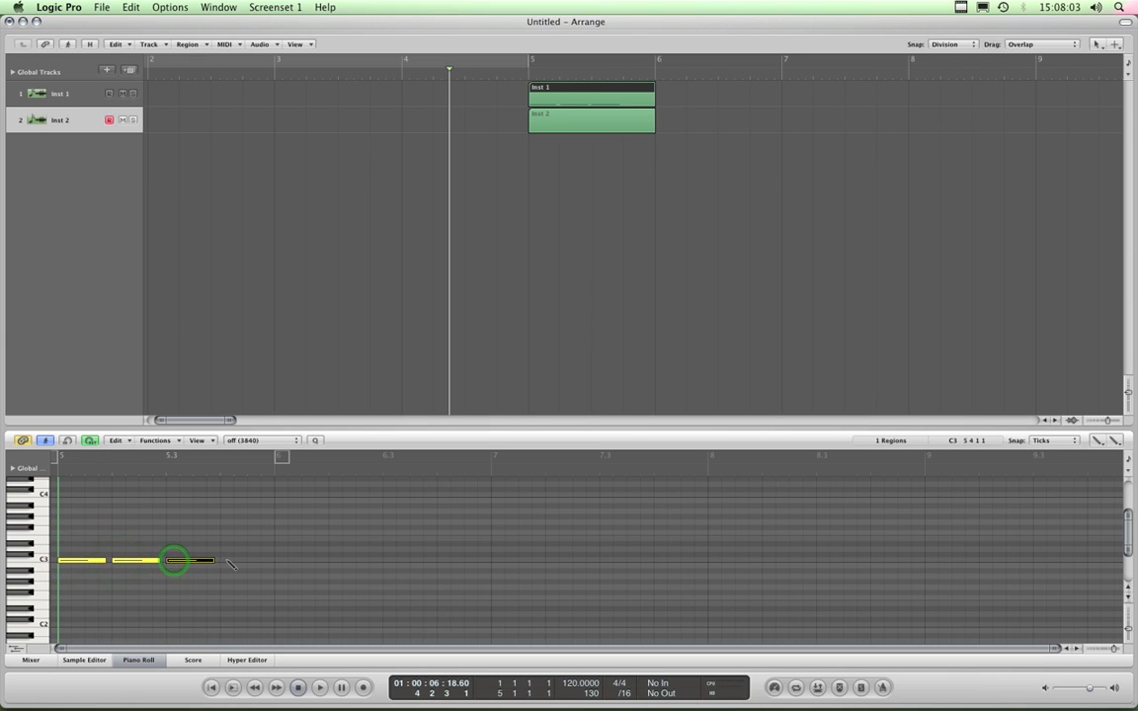
pyautogui.click(227, 562)
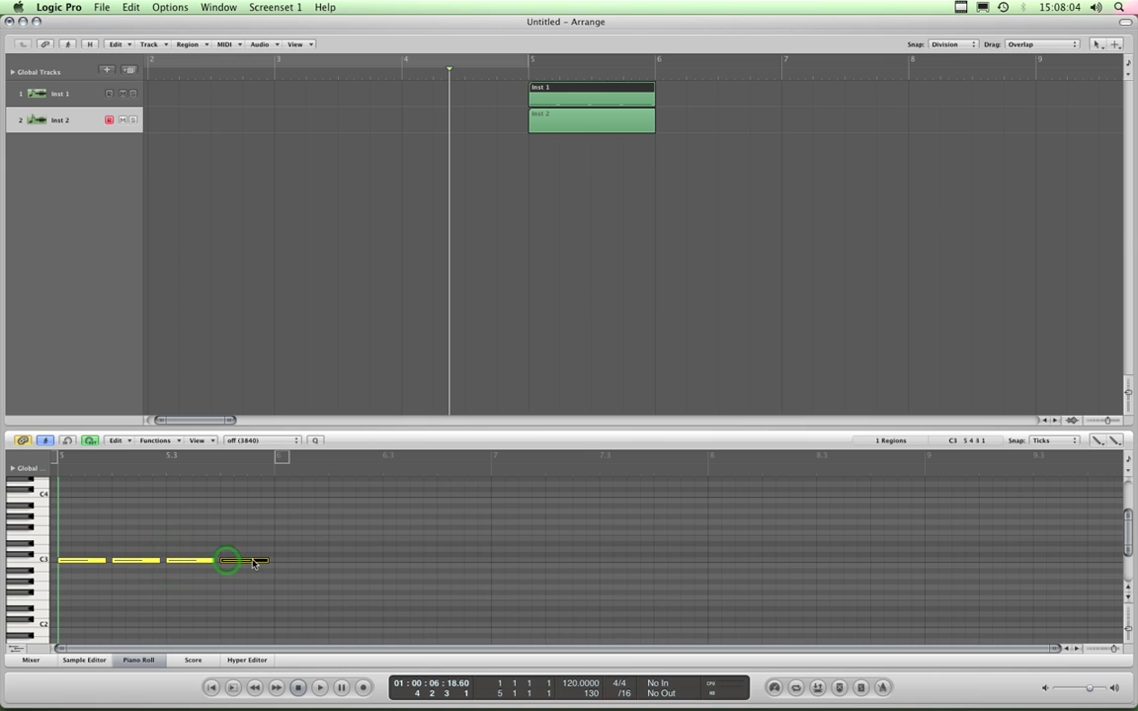
# With the Pointer tool, shorten the four notes and drag them up above C3
pyautogui.click(1096, 441)
pyautogui.click(1062, 384)
pyautogui.moveTo(282, 550); pyautogui.dragTo(92, 561)
pyautogui.click(113, 523)
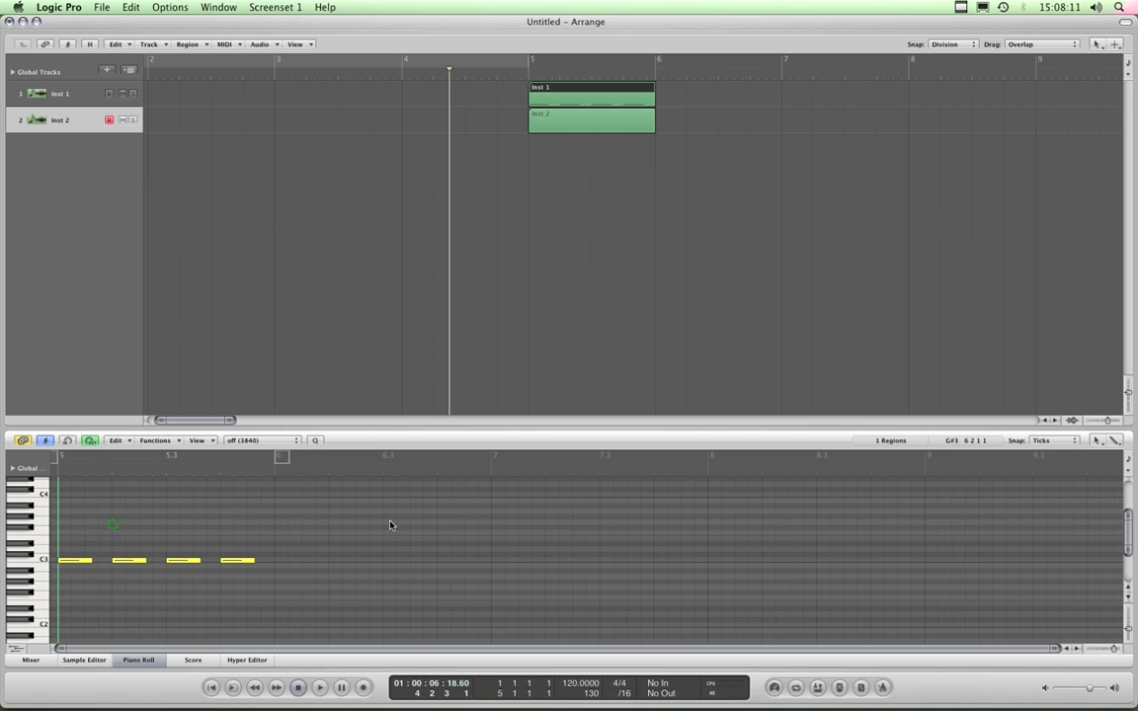
pyautogui.moveTo(275, 545); pyautogui.dragTo(78, 526)
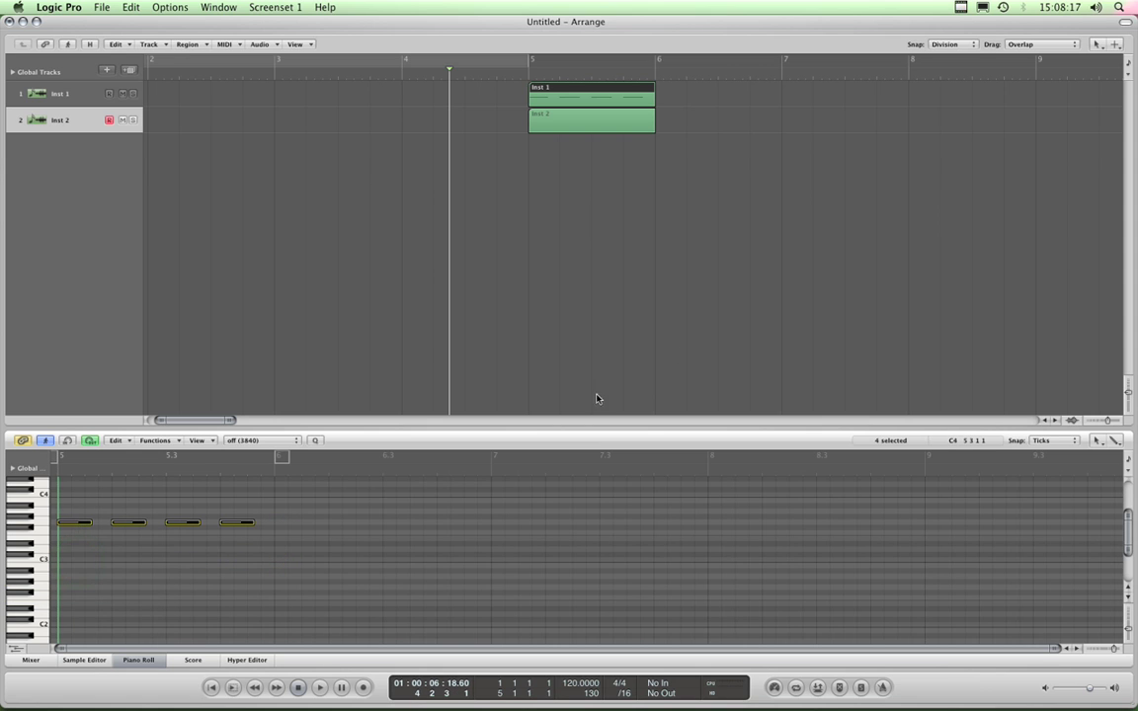
# Enlarge the track rows and open the Inst 2 region in the Piano Roll
pyautogui.click(132, 664)
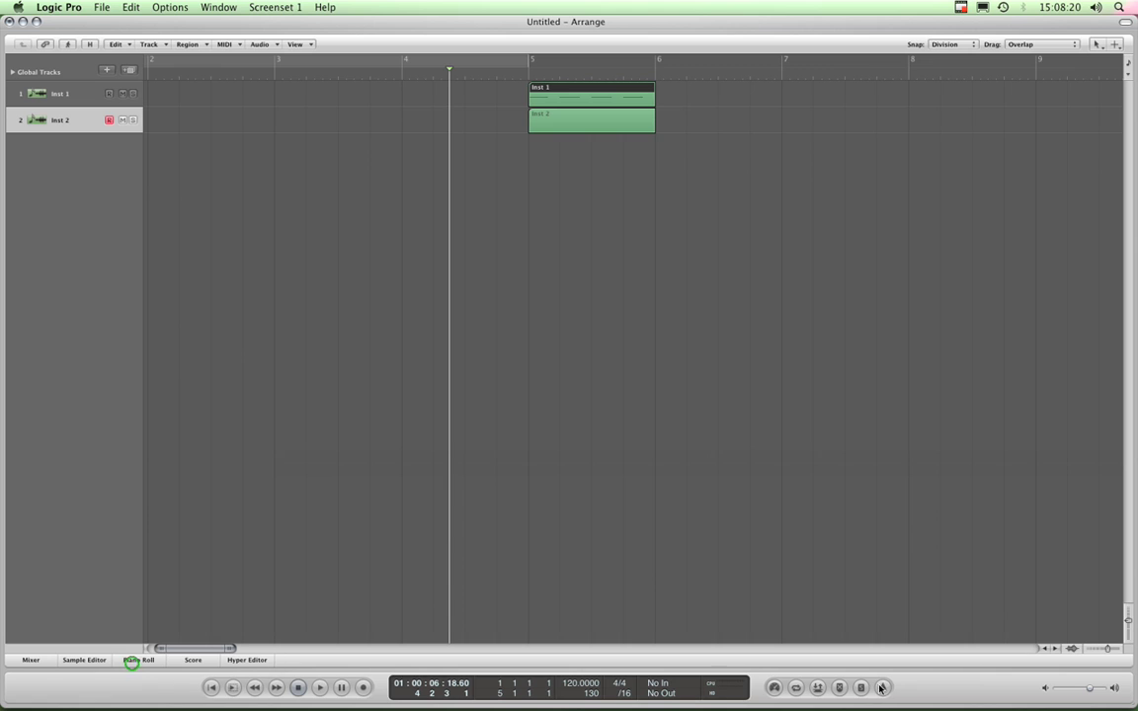
pyautogui.click(1129, 637)
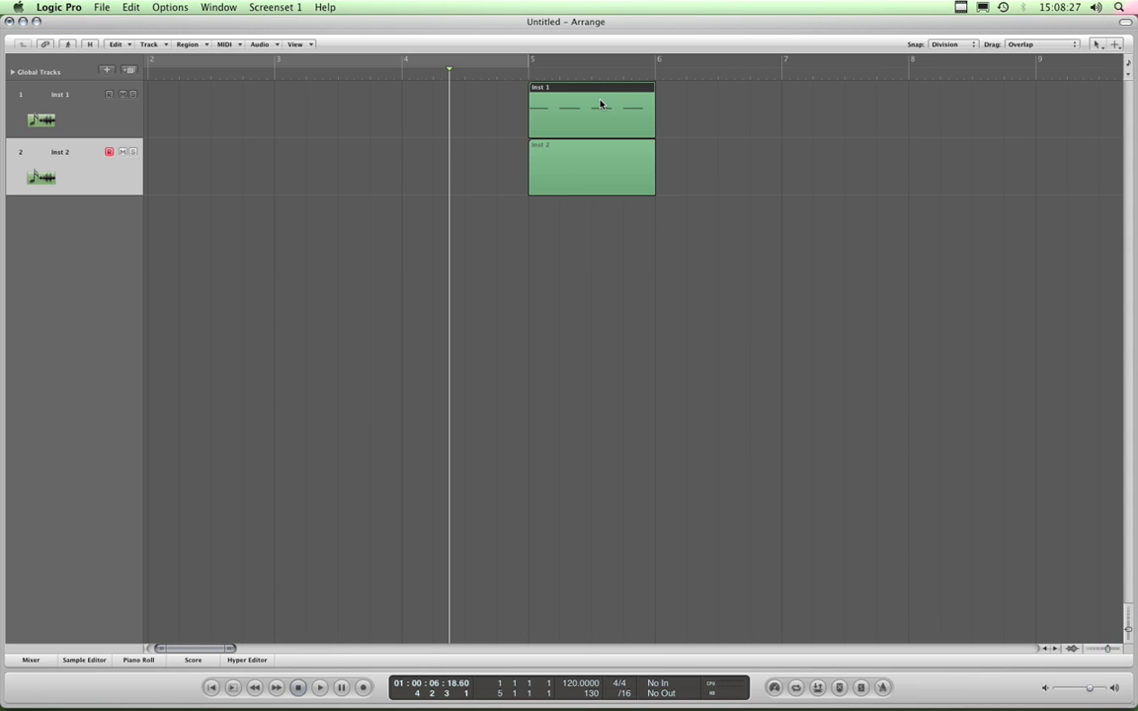
pyautogui.click(103, 175)
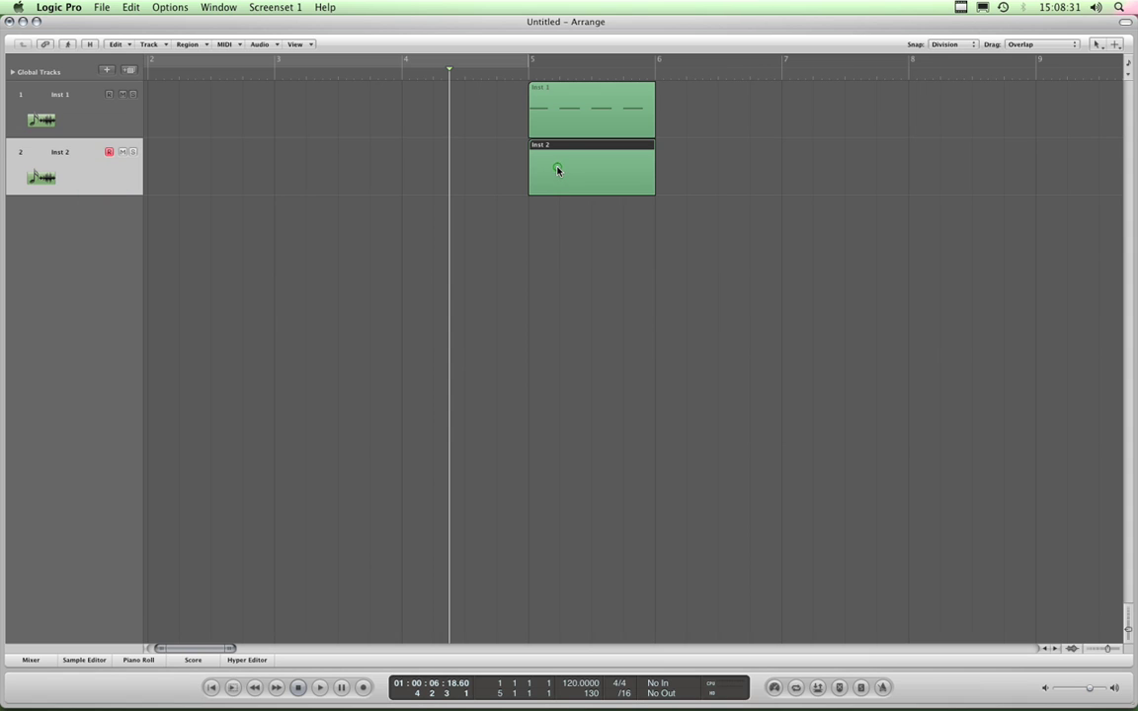
pyautogui.click(557, 171)
pyautogui.click(143, 658)
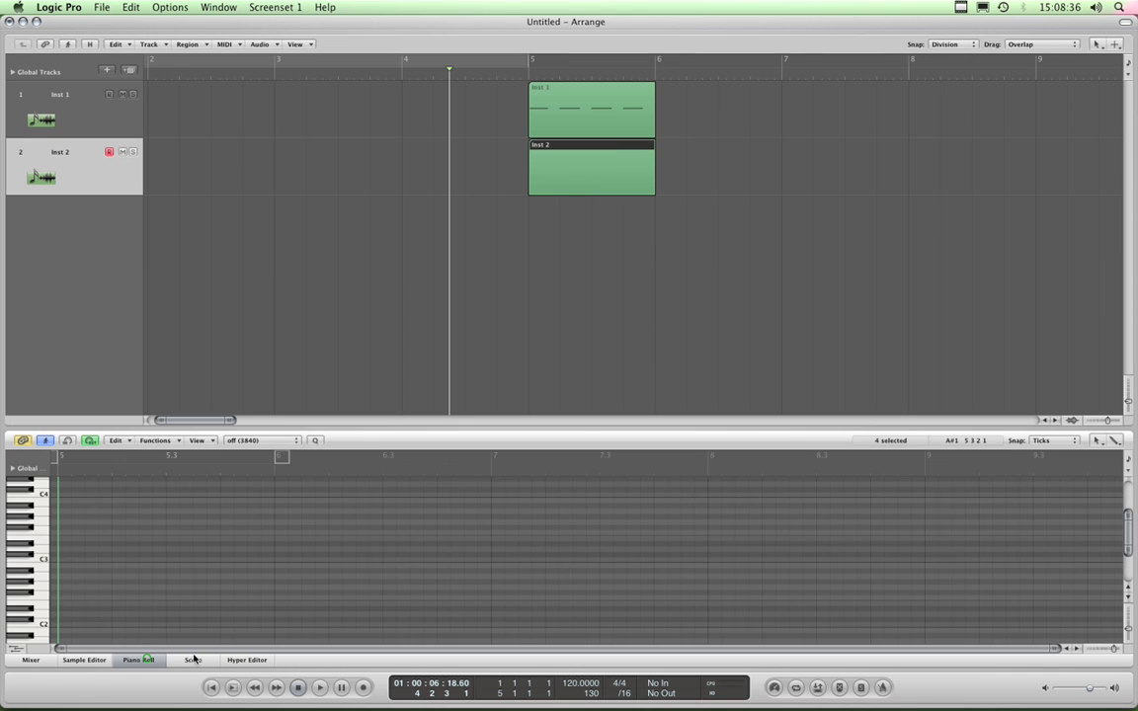
# With Pencil and Ticks snap, draw the A#2, D3, E3, A#2 lick notes
pyautogui.click(1096, 441)
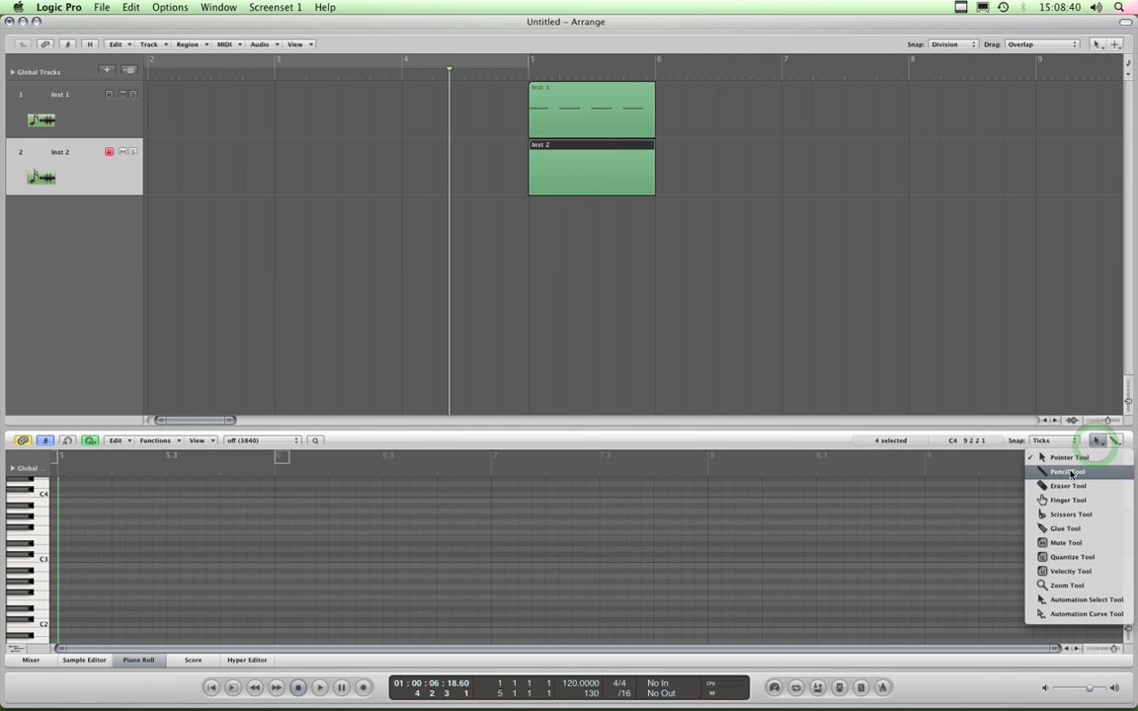
pyautogui.click(1066, 472)
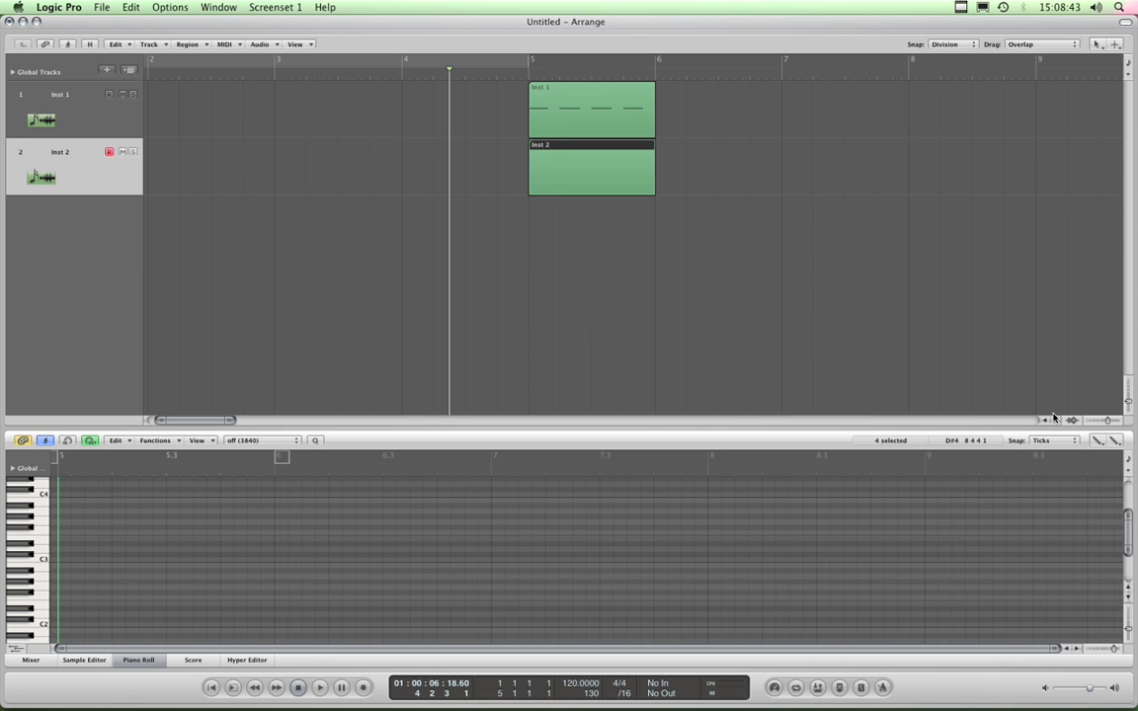
pyautogui.click(1063, 443)
pyautogui.click(1053, 442)
pyautogui.moveTo(151, 573); pyautogui.dragTo(155, 573)
pyautogui.click(164, 551)
pyautogui.moveTo(164, 551); pyautogui.dragTo(197, 540)
pyautogui.click(235, 571)
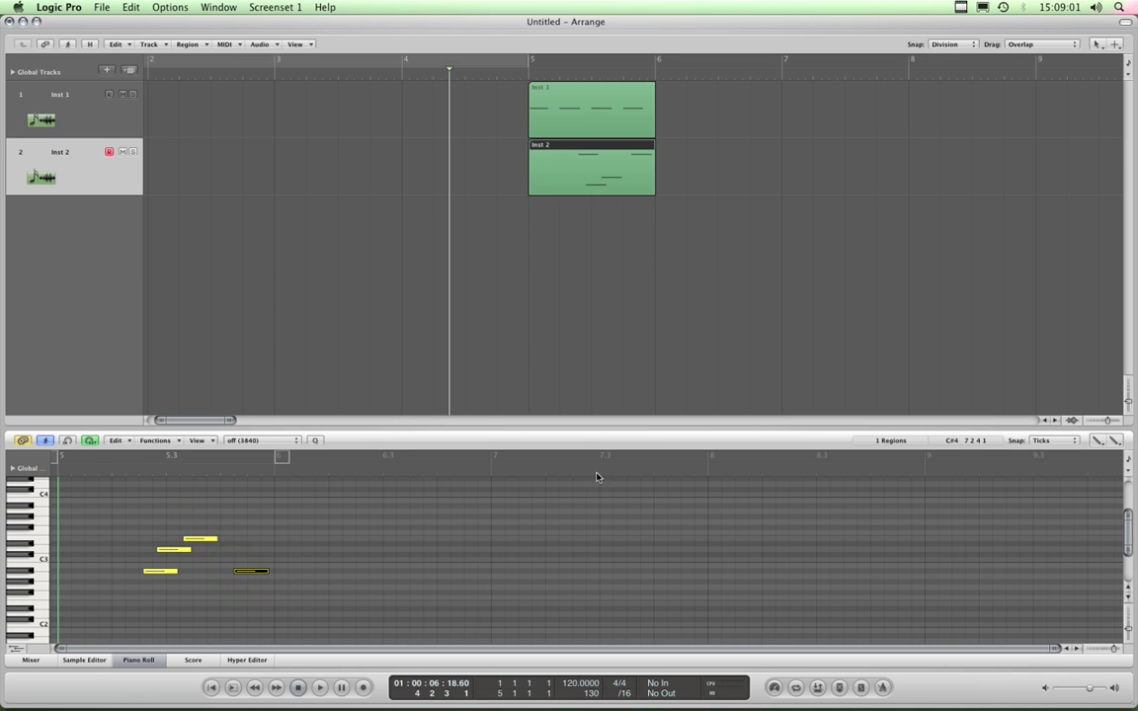
# Hide the Piano Roll and zoom in twice on the two bar-5 regions
pyautogui.click(150, 660)
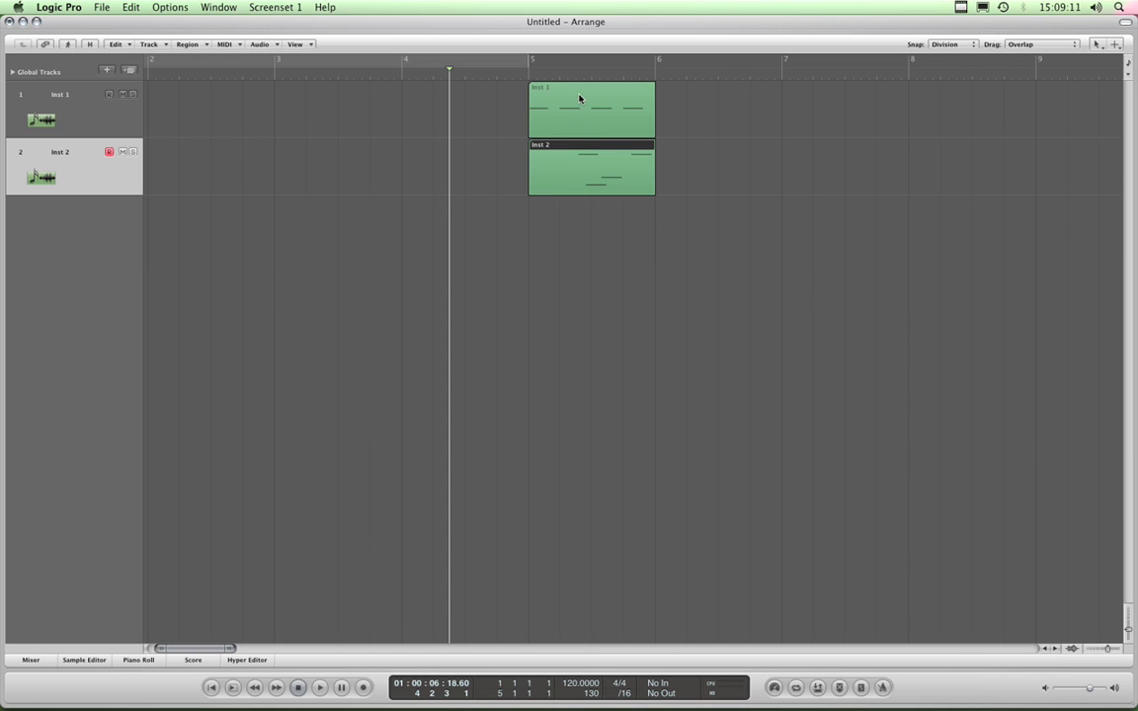
pyautogui.click(1114, 650)
pyautogui.click(1114, 650)
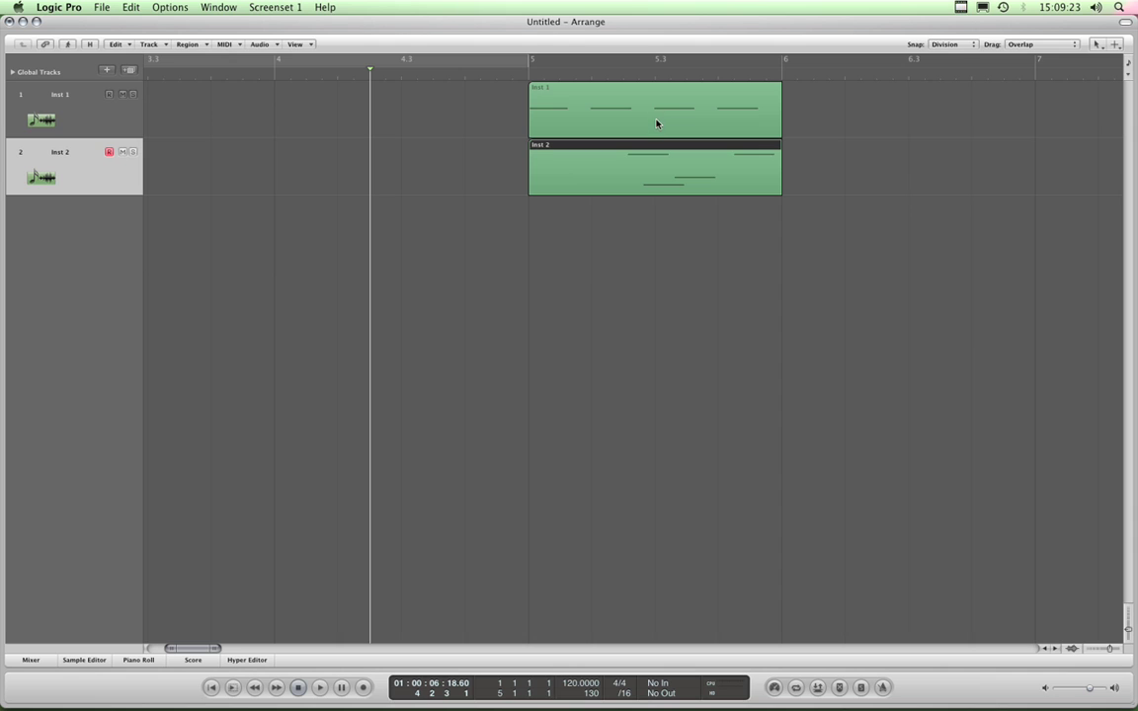
# Set Snap to Ticks and drag the Inst 2 region slightly right, to about 5 1 2 181
pyautogui.click(965, 45)
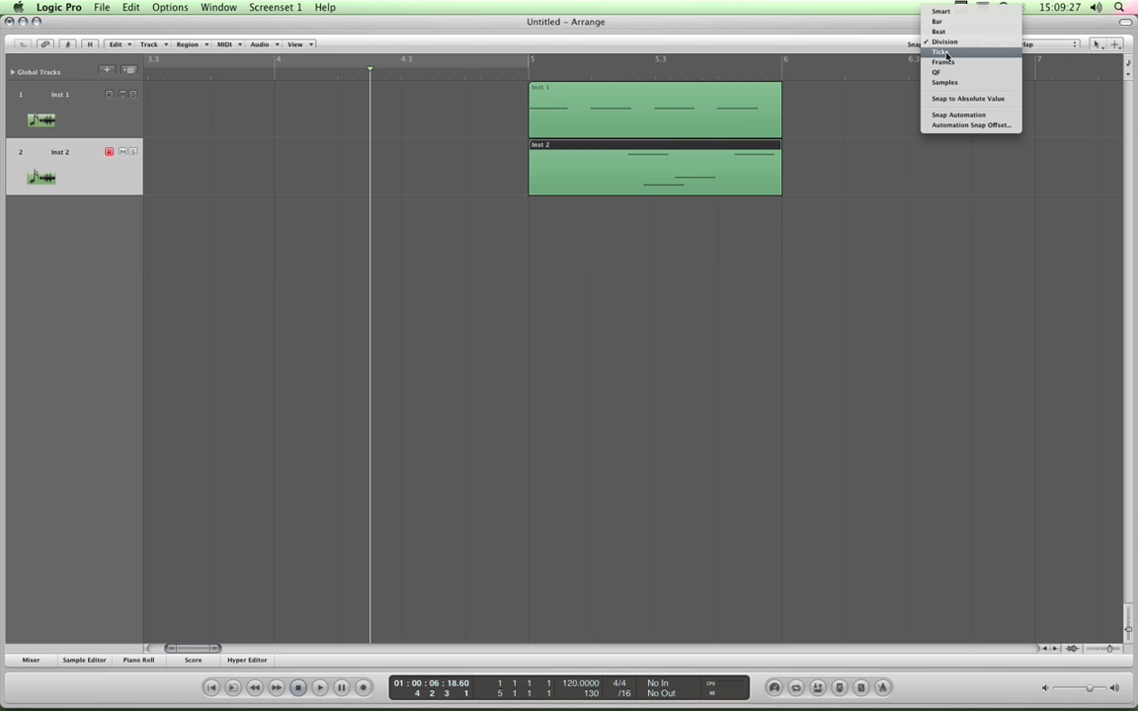
pyautogui.click(946, 55)
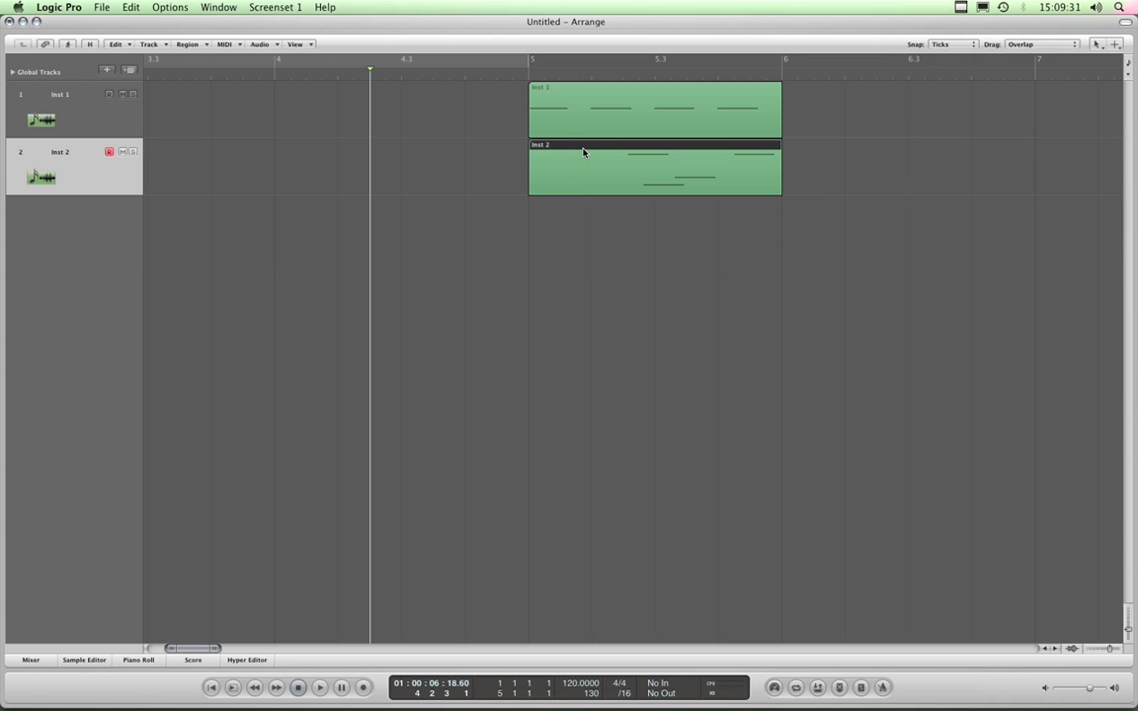
pyautogui.moveTo(583, 152); pyautogui.dragTo(618, 153)
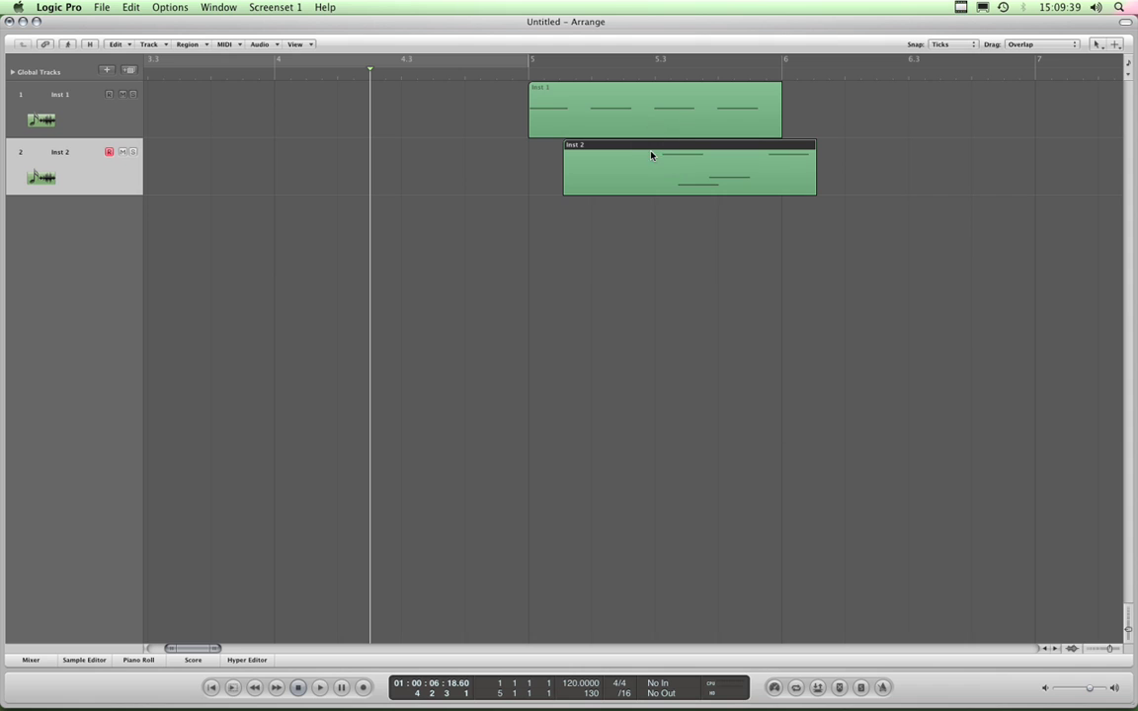
pyautogui.moveTo(650, 151); pyautogui.dragTo(643, 150)
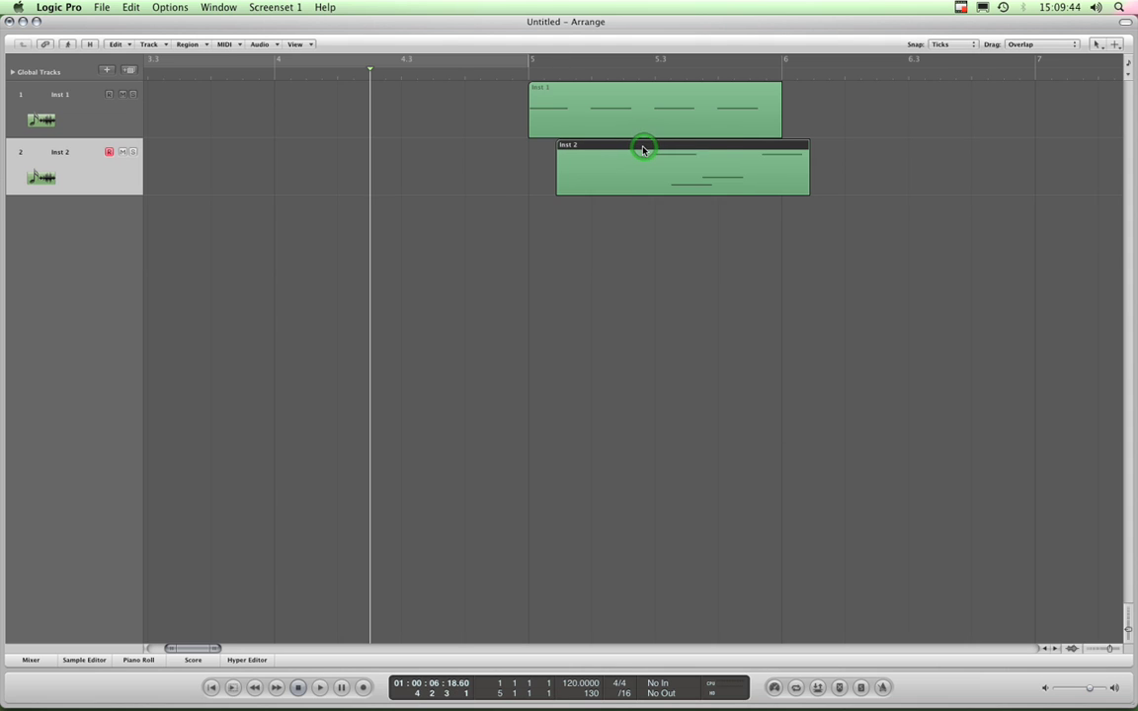
# Zoom in, nudge the Inst 2 region left a pixel at a time, then zoom out to bars 1–16
pyautogui.click(1116, 654)
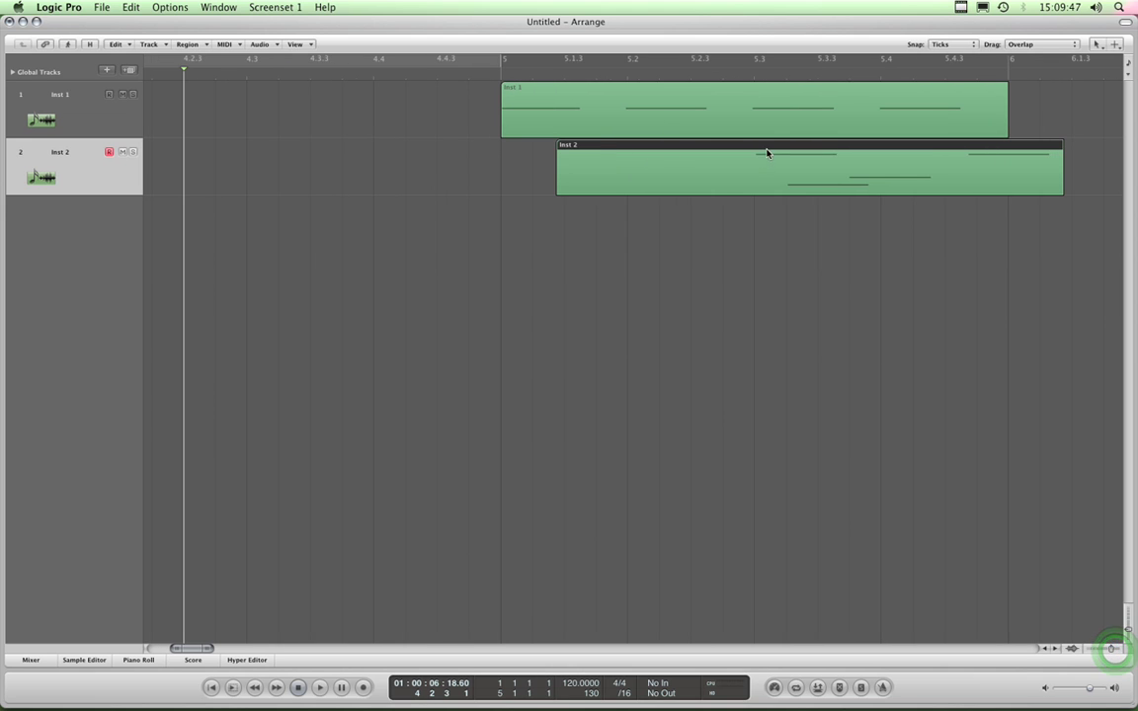
pyautogui.moveTo(766, 151); pyautogui.dragTo(765, 151)
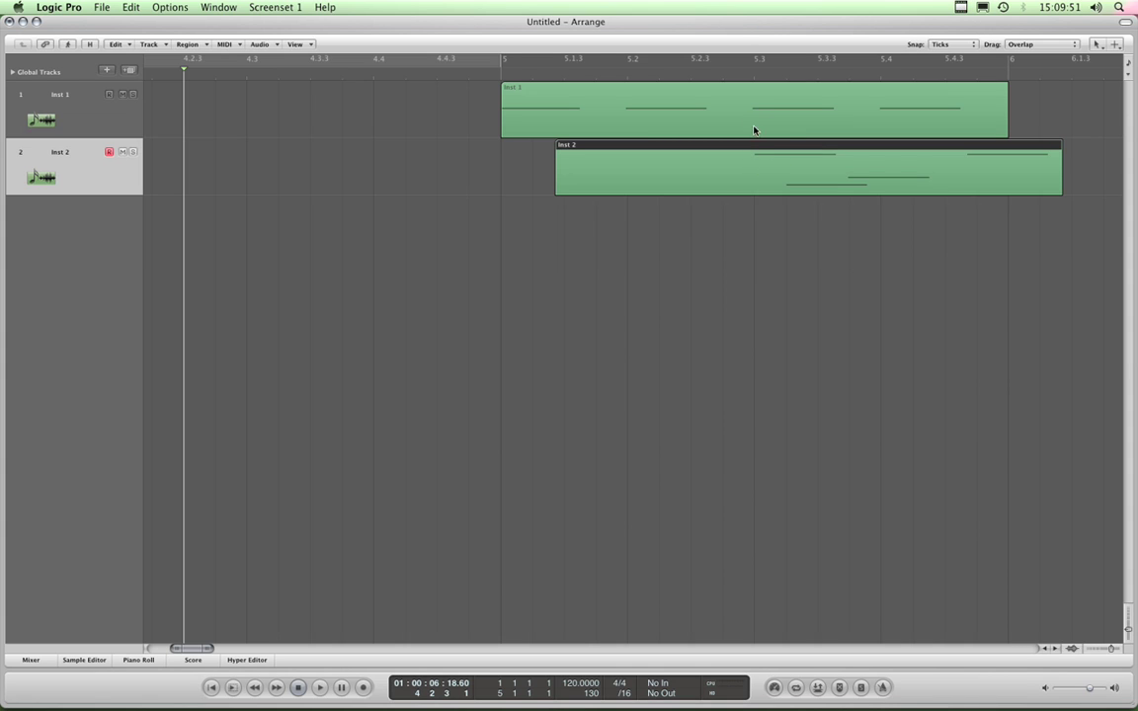
pyautogui.moveTo(755, 147); pyautogui.dragTo(761, 149)
pyautogui.moveTo(761, 150); pyautogui.dragTo(761, 150)
pyautogui.click(1087, 649)
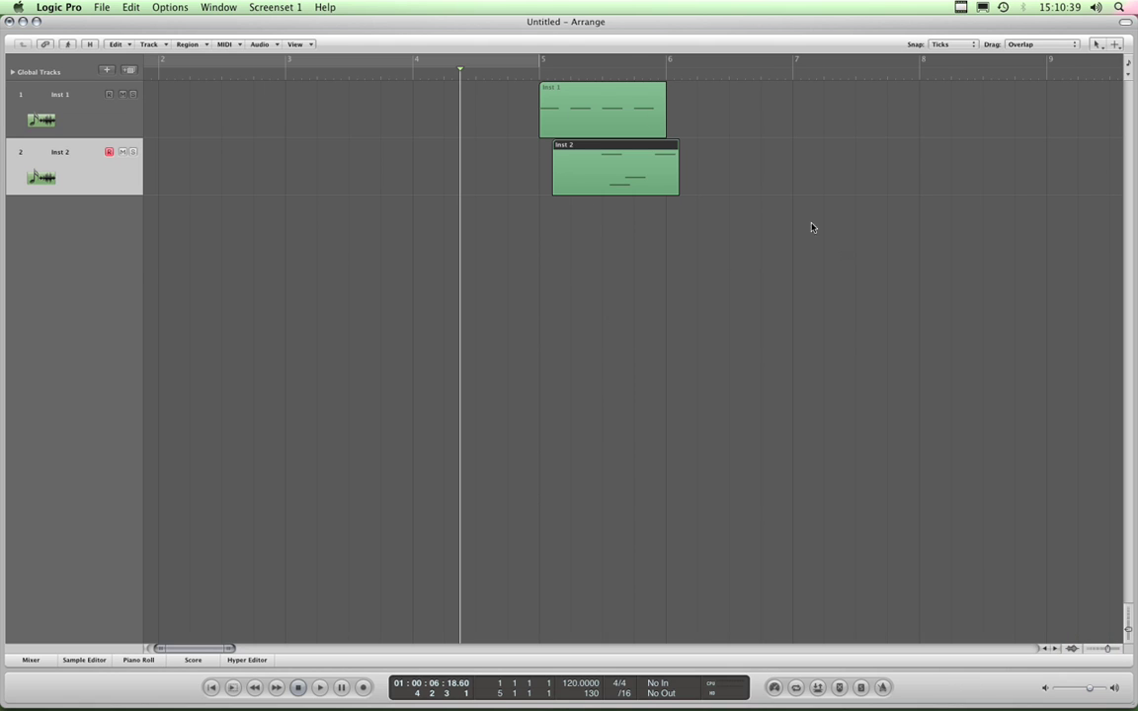
pyautogui.click(1091, 649)
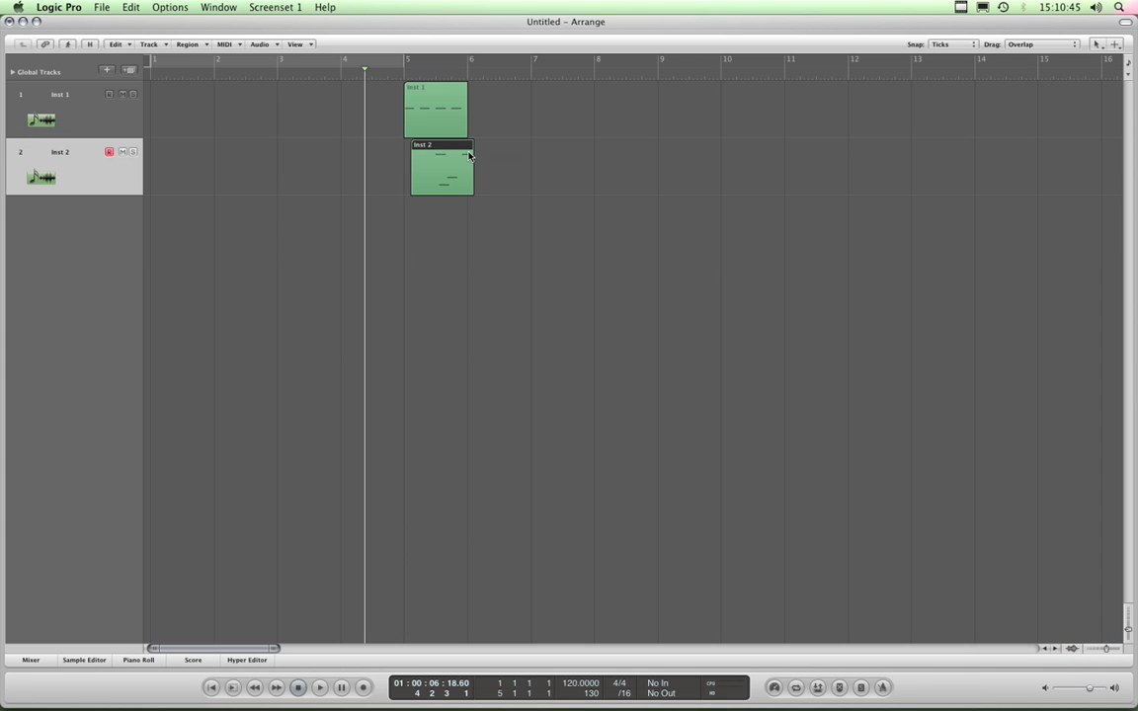
# Set Snap to Bar, then drag the Inst 2 region to bars 6 and 7 and back to bar 5
pyautogui.click(972, 48)
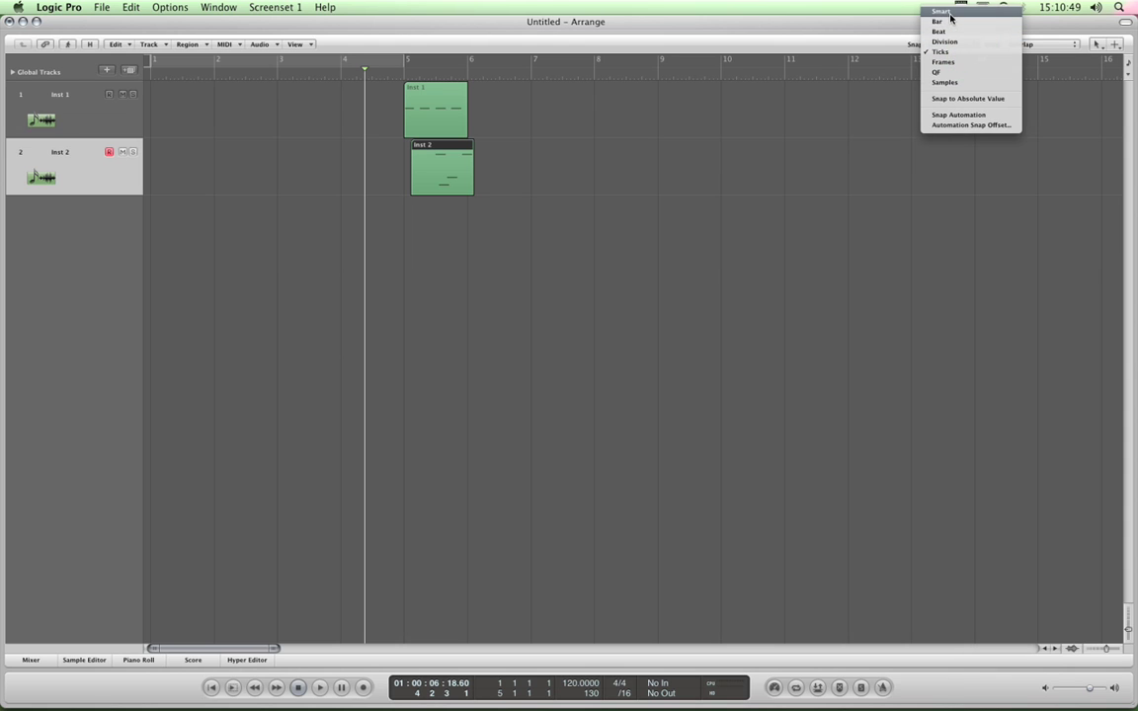
pyautogui.click(945, 20)
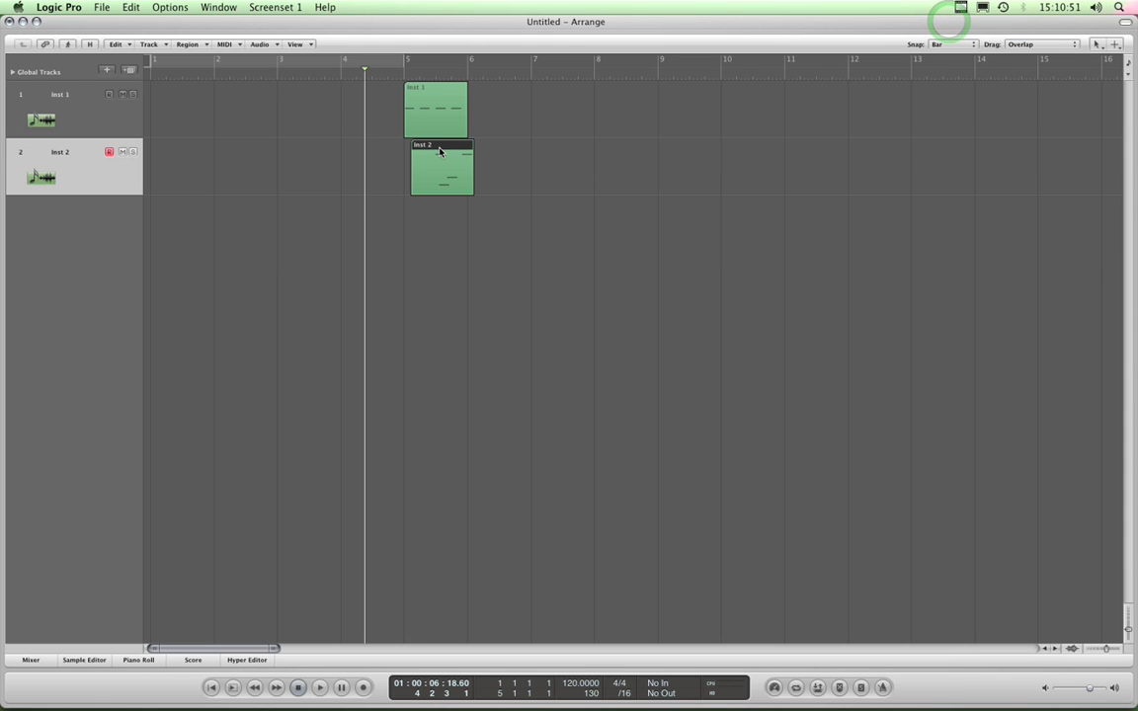
pyautogui.moveTo(440, 151); pyautogui.dragTo(502, 157)
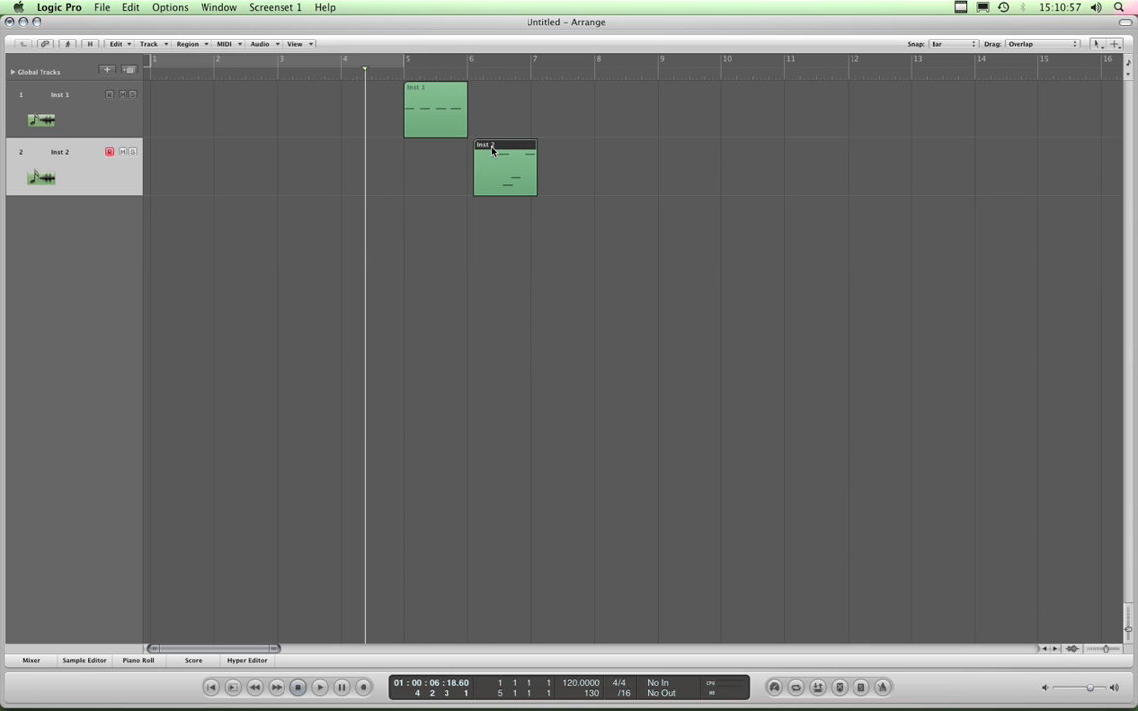
pyautogui.moveTo(492, 147); pyautogui.dragTo(524, 148)
pyautogui.moveTo(475, 153); pyautogui.dragTo(408, 151)
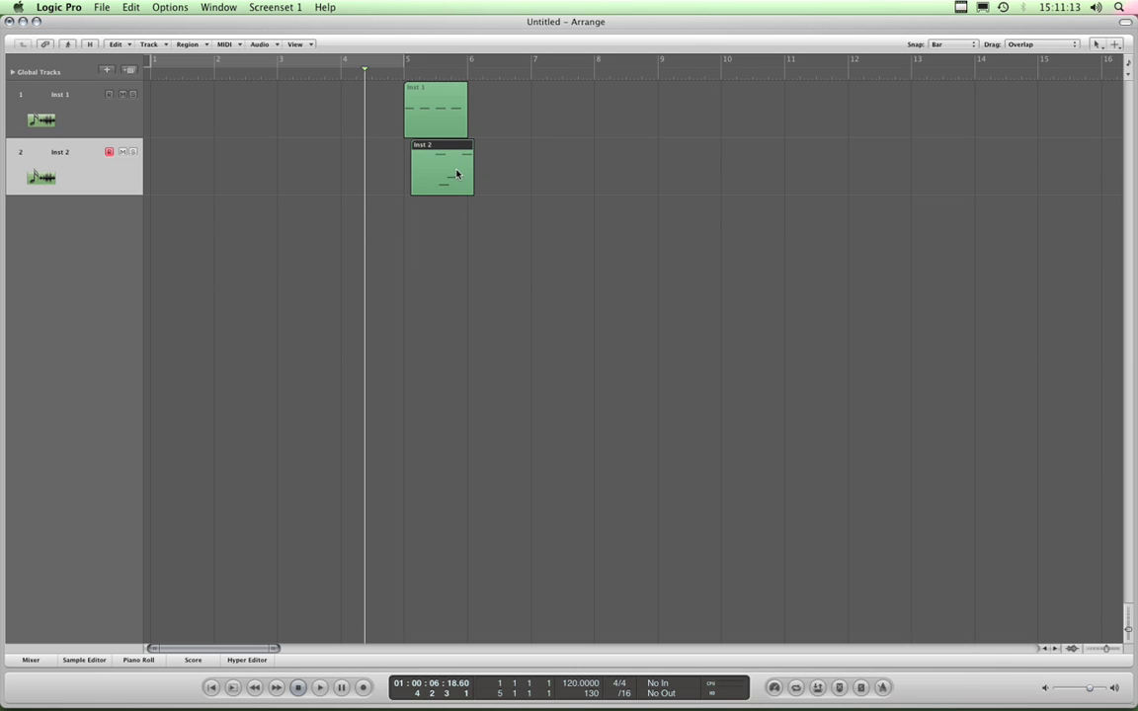
# Option-drag copies of both regions into bars 6–8, using Repeat (Cmd+R) for Inst 2's last copy
pyautogui.moveTo(447, 146); pyautogui.dragTo(509, 148)
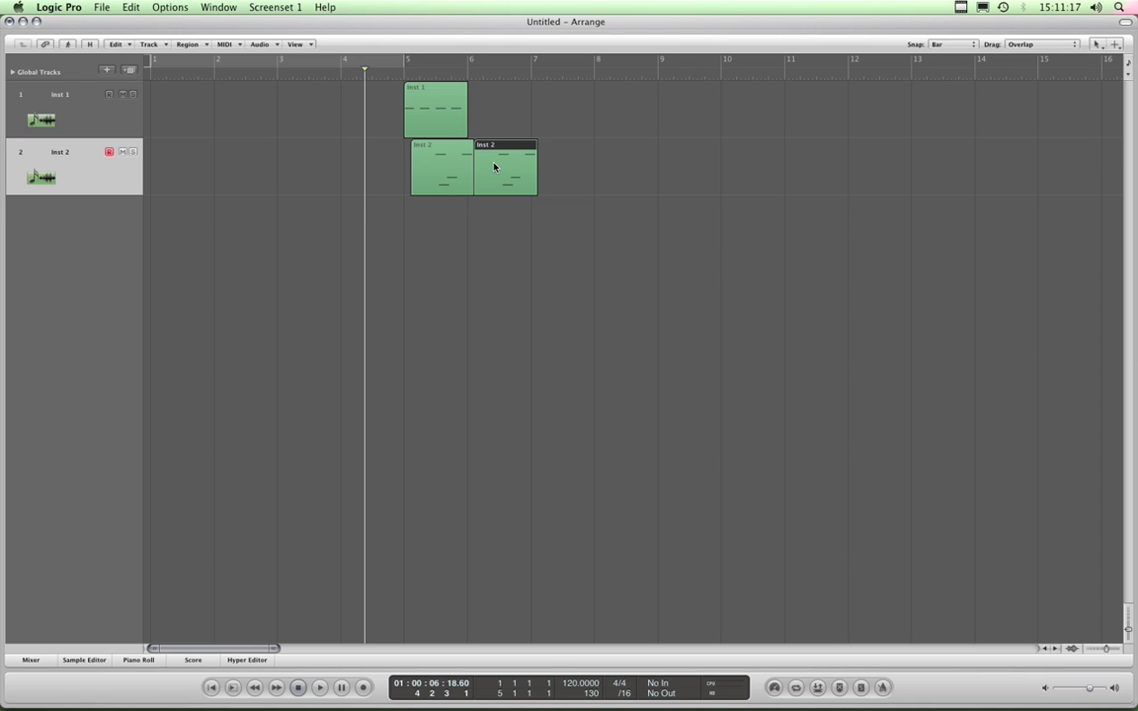
pyautogui.moveTo(440, 116); pyautogui.dragTo(502, 118)
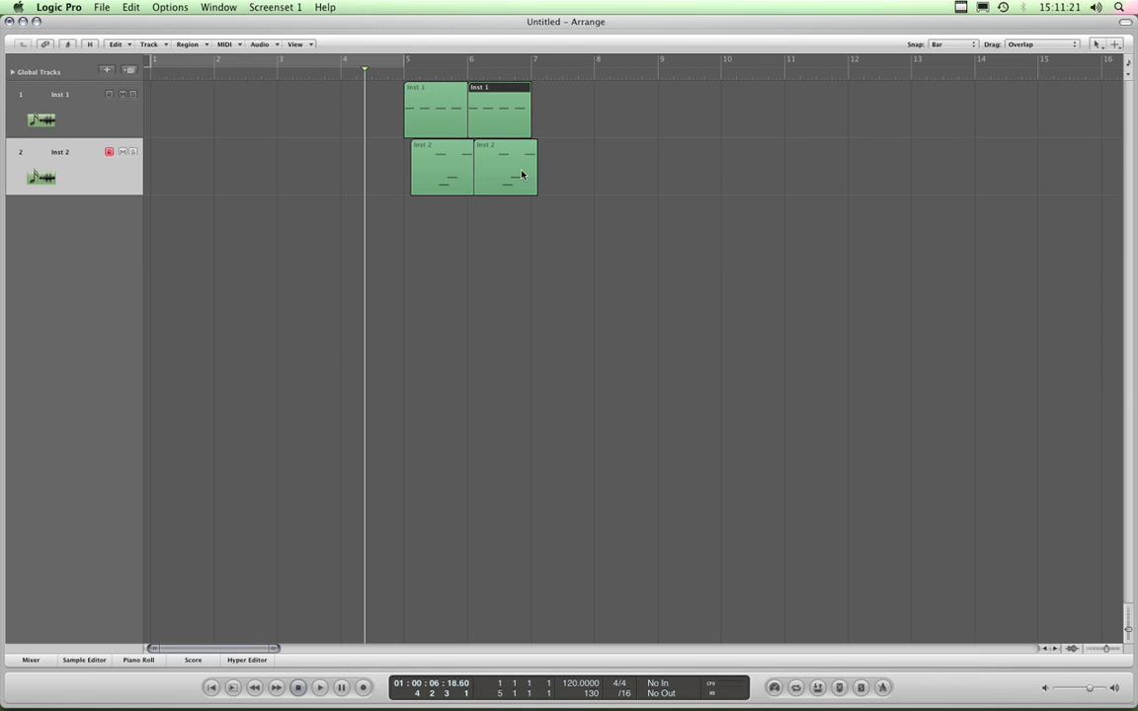
pyautogui.moveTo(511, 123); pyautogui.dragTo(652, 123)
pyautogui.moveTo(514, 166); pyautogui.dragTo(560, 168)
pyautogui.press('super+r')
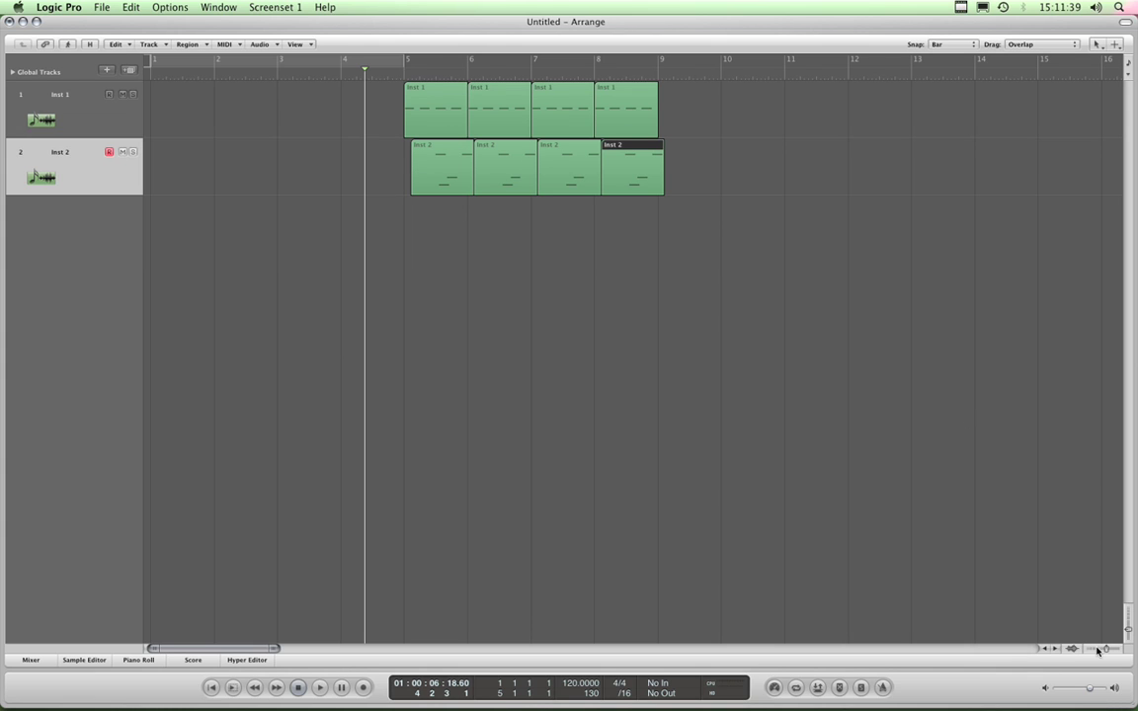
# Zoom and scroll the arrangement, then rubber-band select the three later Inst 2 copies
pyautogui.moveTo(1106, 649); pyautogui.dragTo(1096, 650)
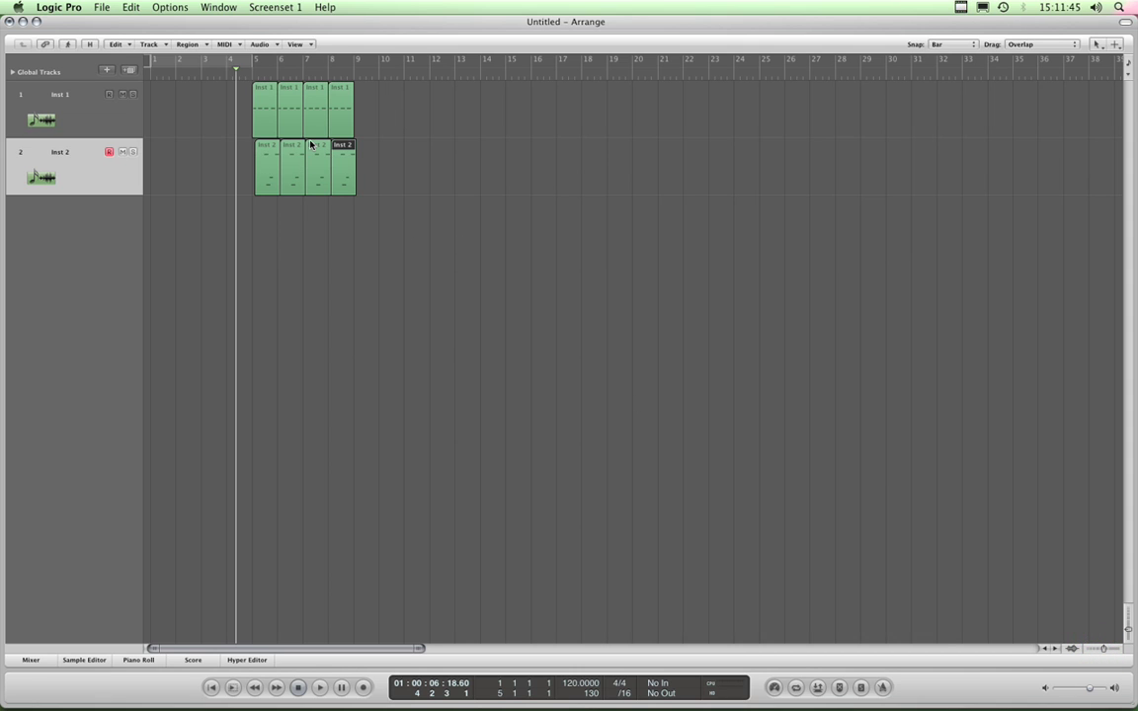
pyautogui.moveTo(1104, 652)
pyautogui.mouseDown()
pyautogui.moveTo(1115, 648)
pyautogui.moveTo(1087, 648)
pyautogui.mouseUp()
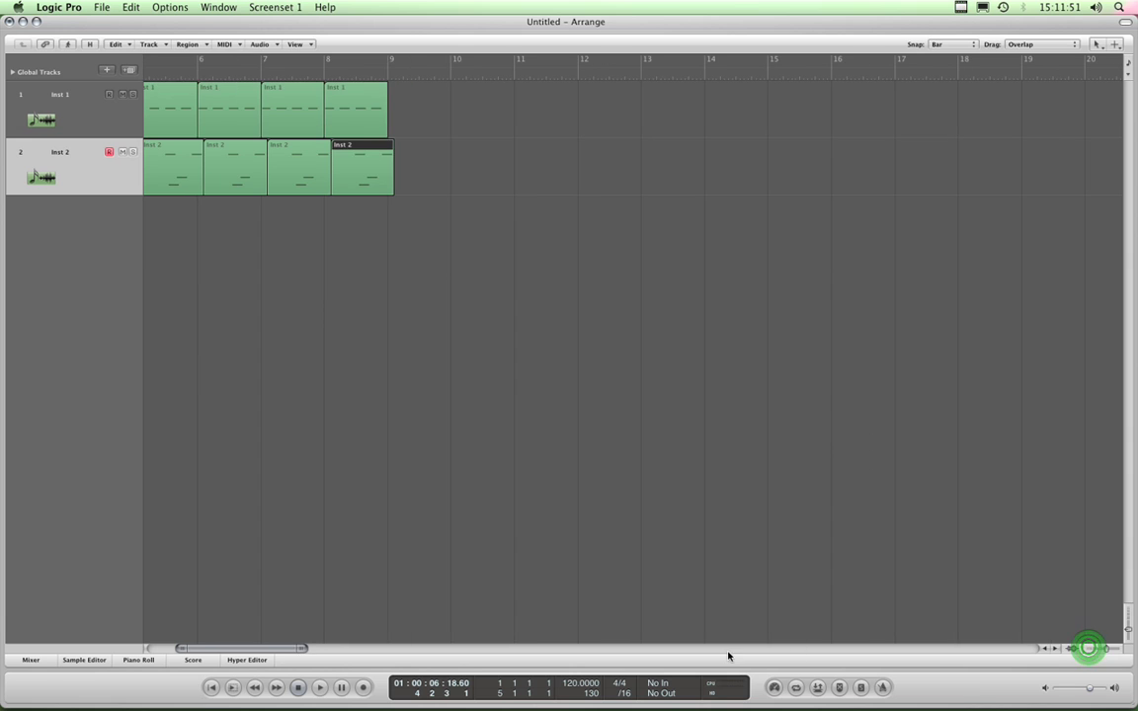
pyautogui.moveTo(289, 647); pyautogui.dragTo(266, 648)
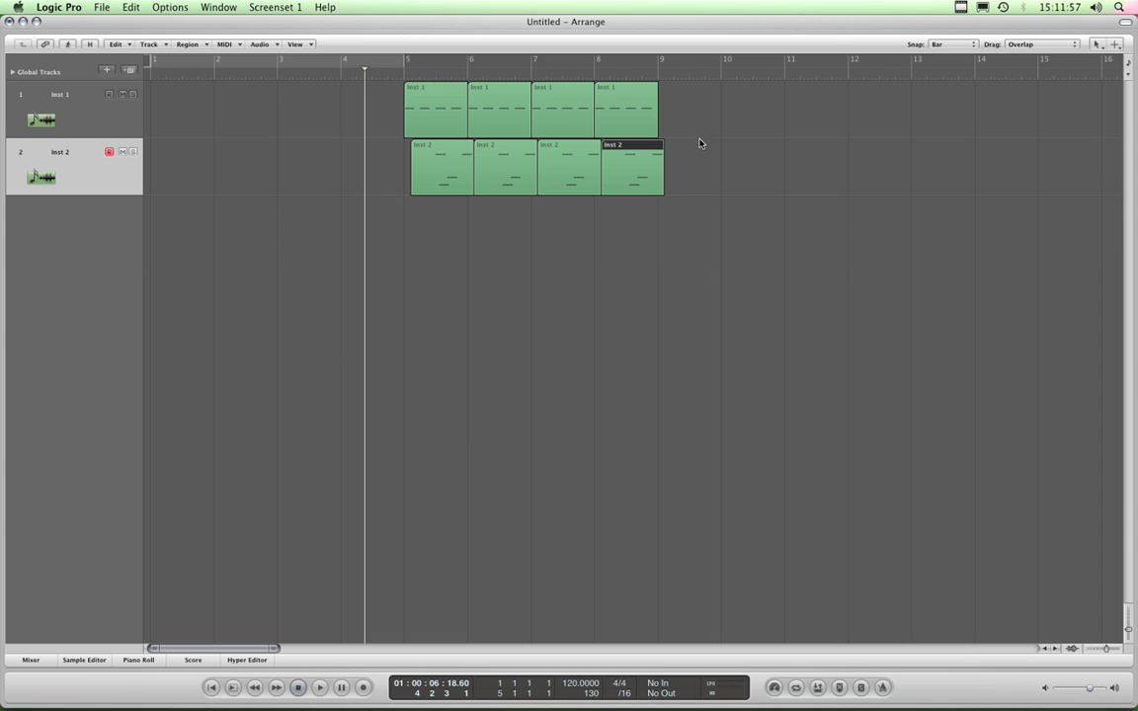
pyautogui.moveTo(690, 151); pyautogui.dragTo(526, 191)
# Delete the three extra Inst 2 regions, then zoom in and select the remaining lick region near bar 5
pyautogui.press('Delete')
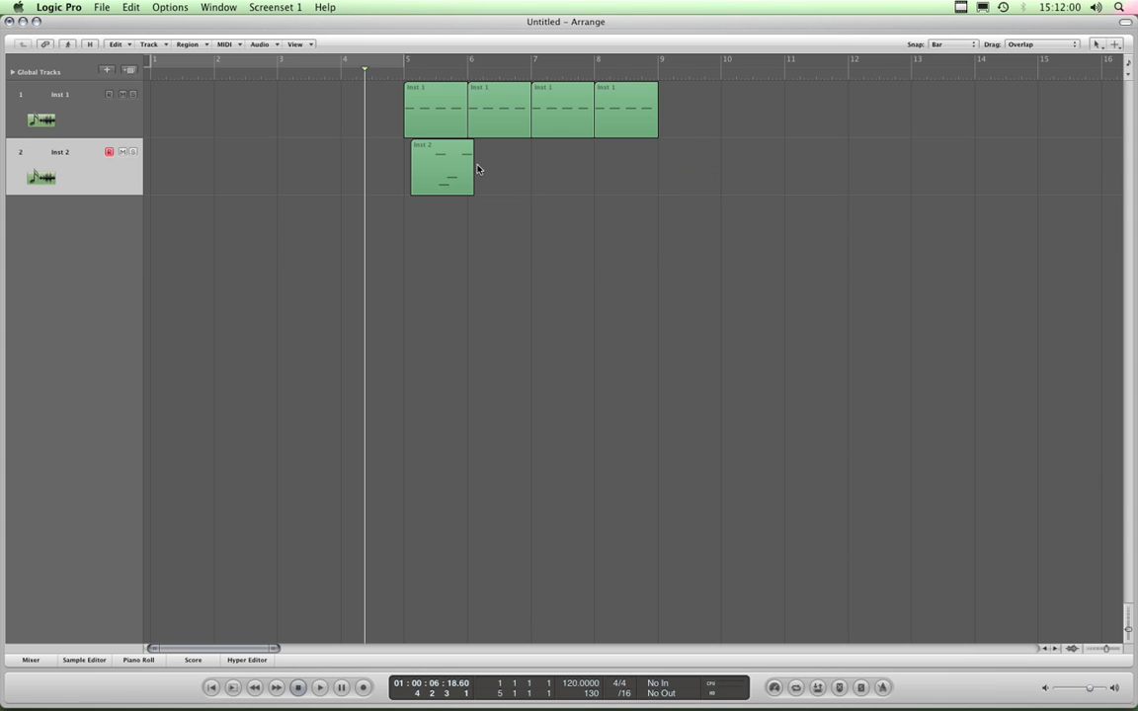
pyautogui.click(425, 151)
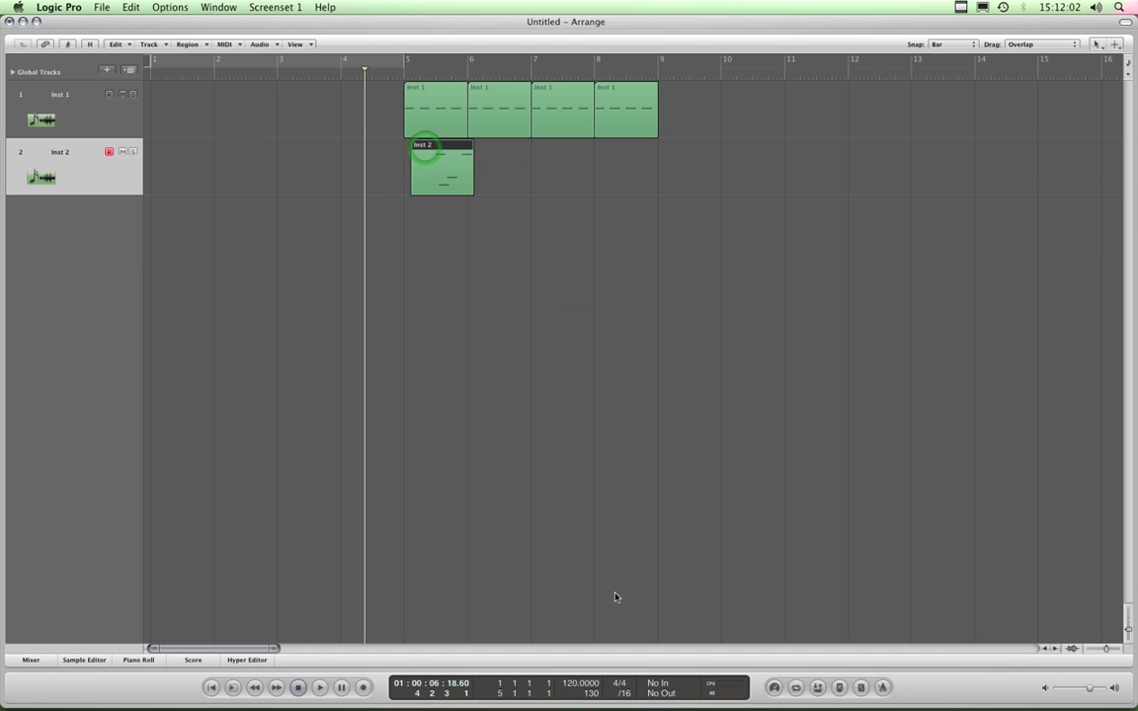
pyautogui.click(1112, 650)
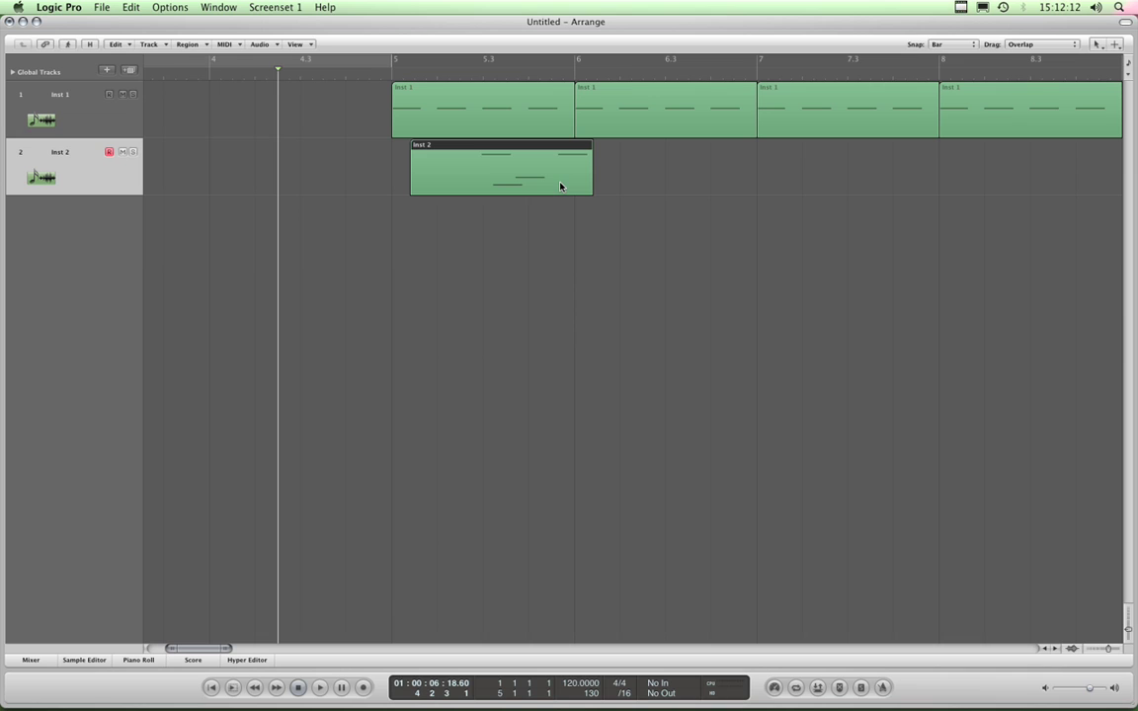
pyautogui.click(561, 151)
pyautogui.click(666, 176)
# Shorten the lick's final A#2 note, then trim the Inst 2 region to end at bar 6 using absolute-value snapping
pyautogui.click(156, 660)
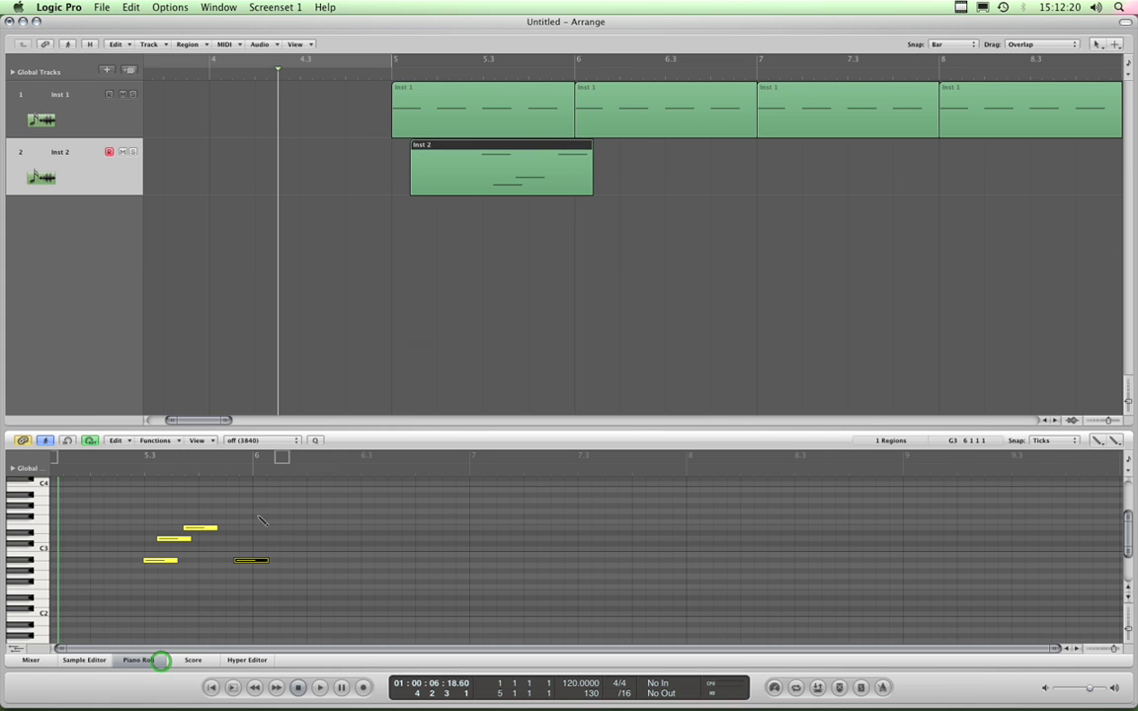
pyautogui.moveTo(264, 560); pyautogui.dragTo(249, 562)
pyautogui.click(969, 50)
pyautogui.click(960, 123)
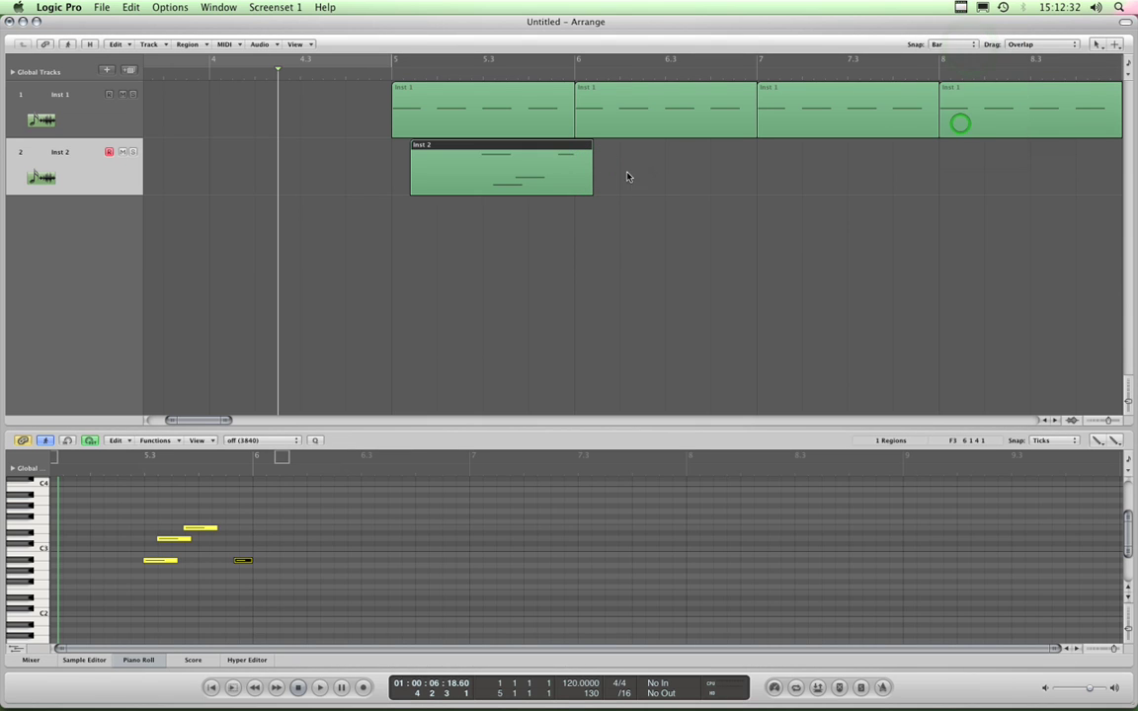
pyautogui.moveTo(593, 184); pyautogui.dragTo(574, 184)
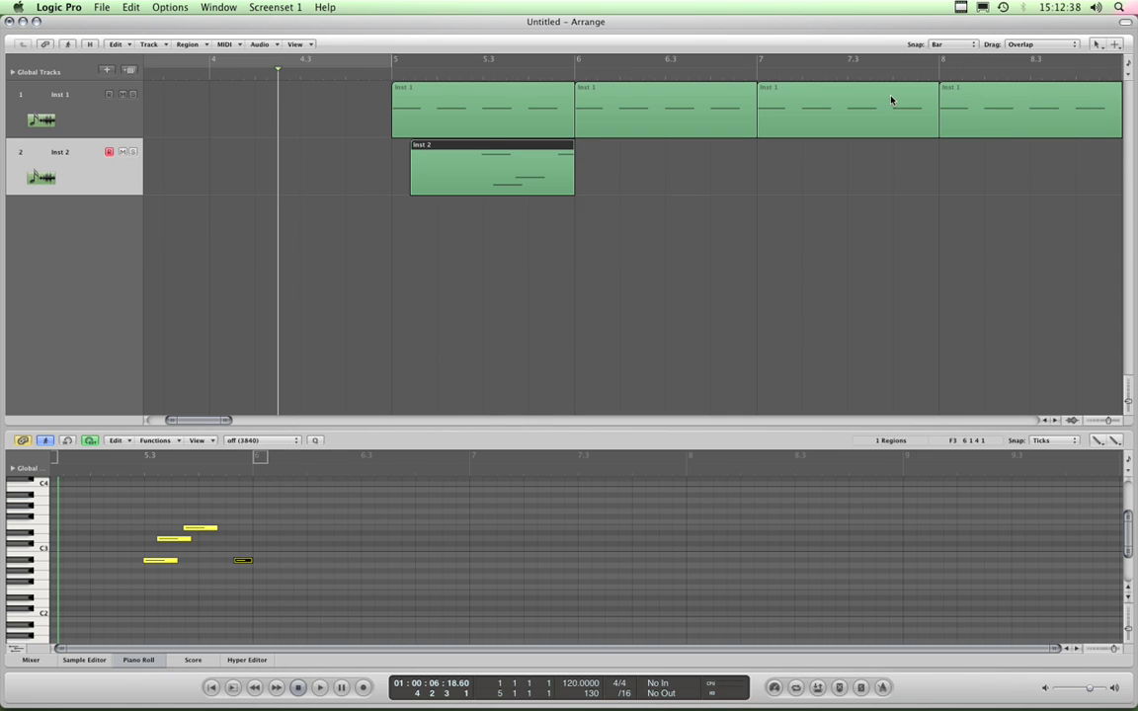
# Extend the Inst 2 region's start back to bar 5
pyautogui.click(973, 44)
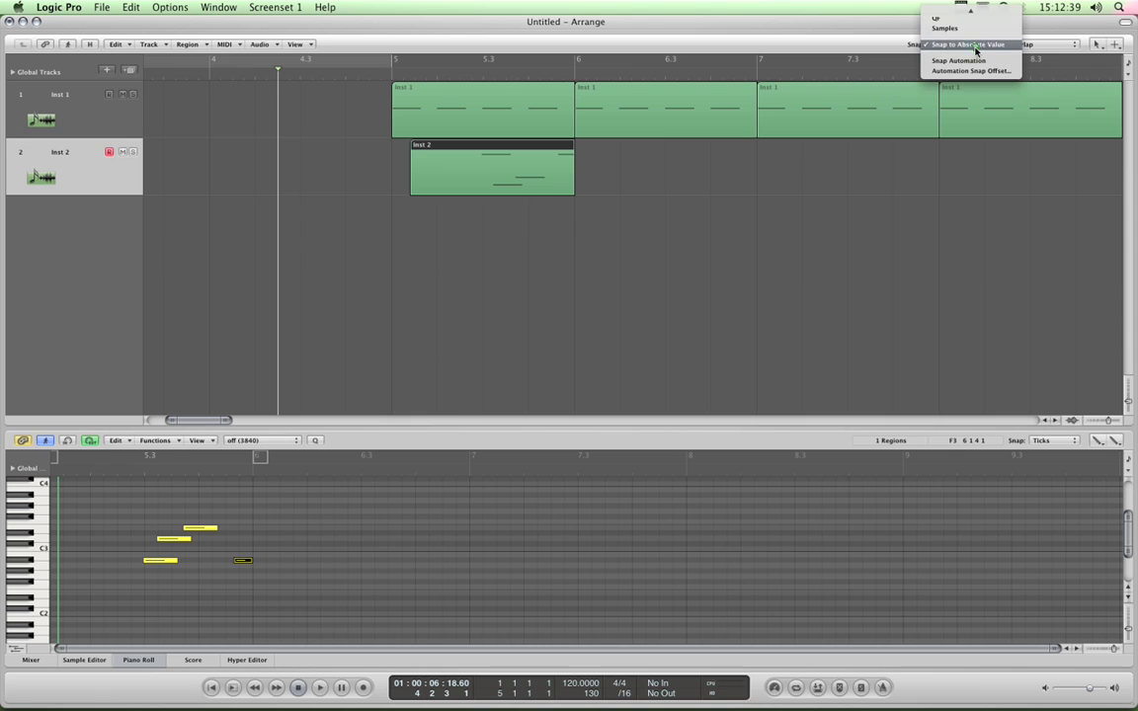
pyautogui.click(845, 19)
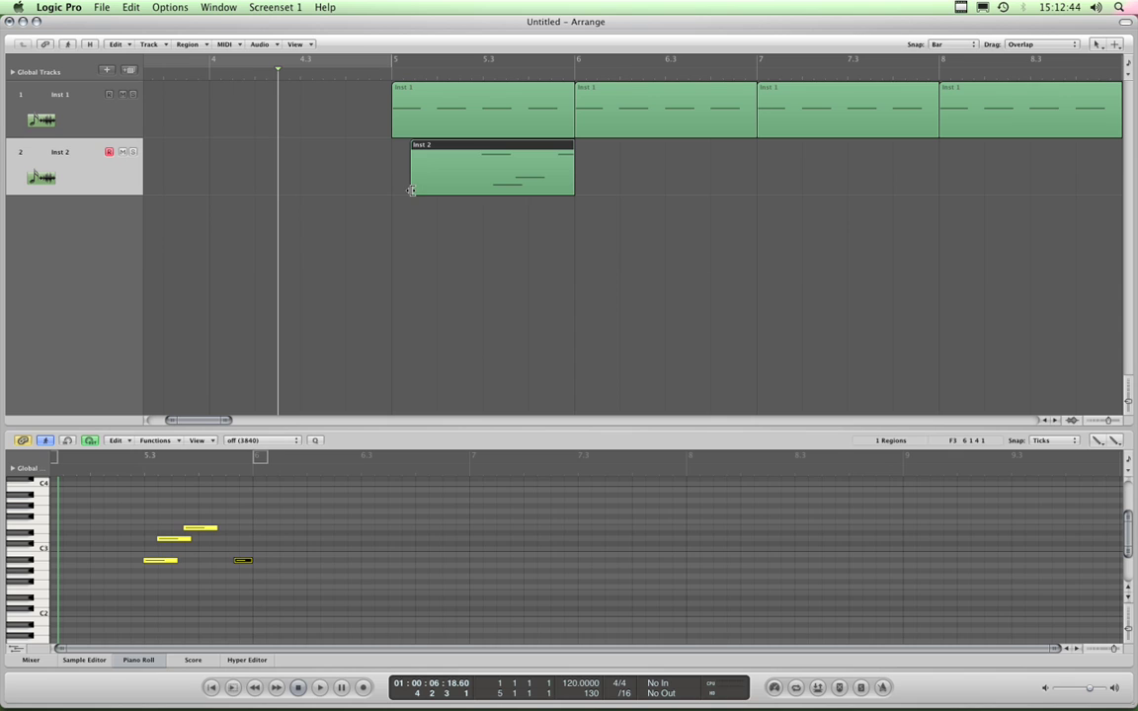
pyautogui.moveTo(411, 191); pyautogui.dragTo(395, 191)
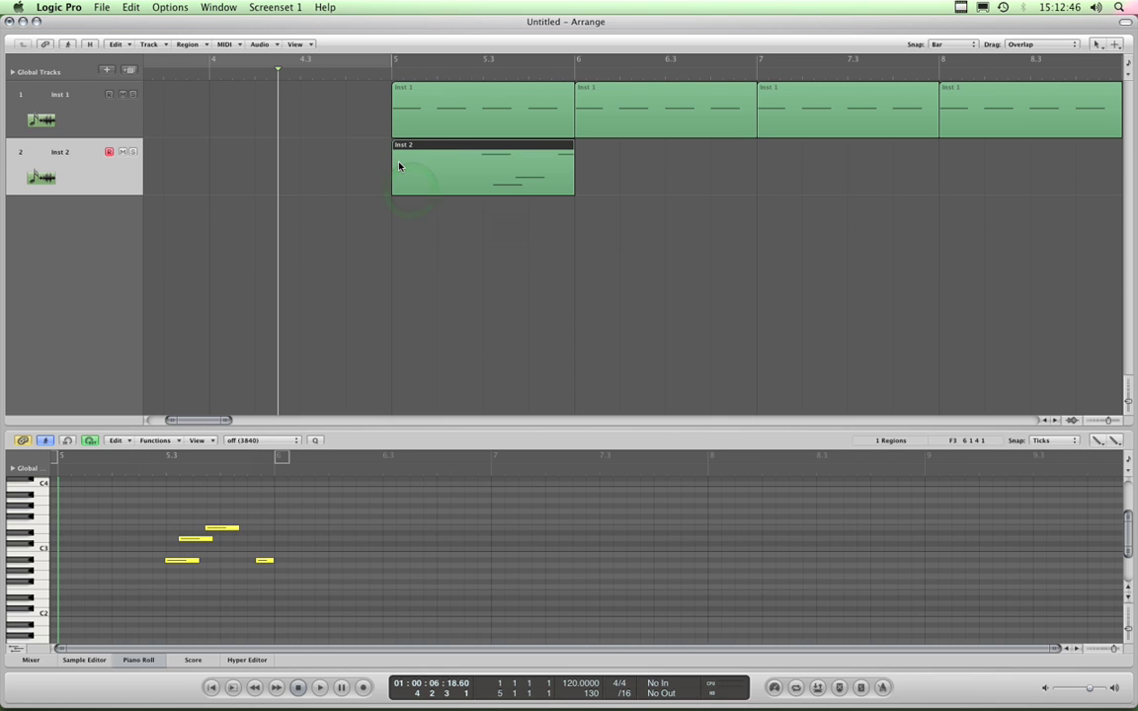
# Copy the Inst 2 lick into bars 6 and 7 and close the piano roll
pyautogui.click(483, 154)
pyautogui.moveTo(478, 144); pyautogui.dragTo(769, 155)
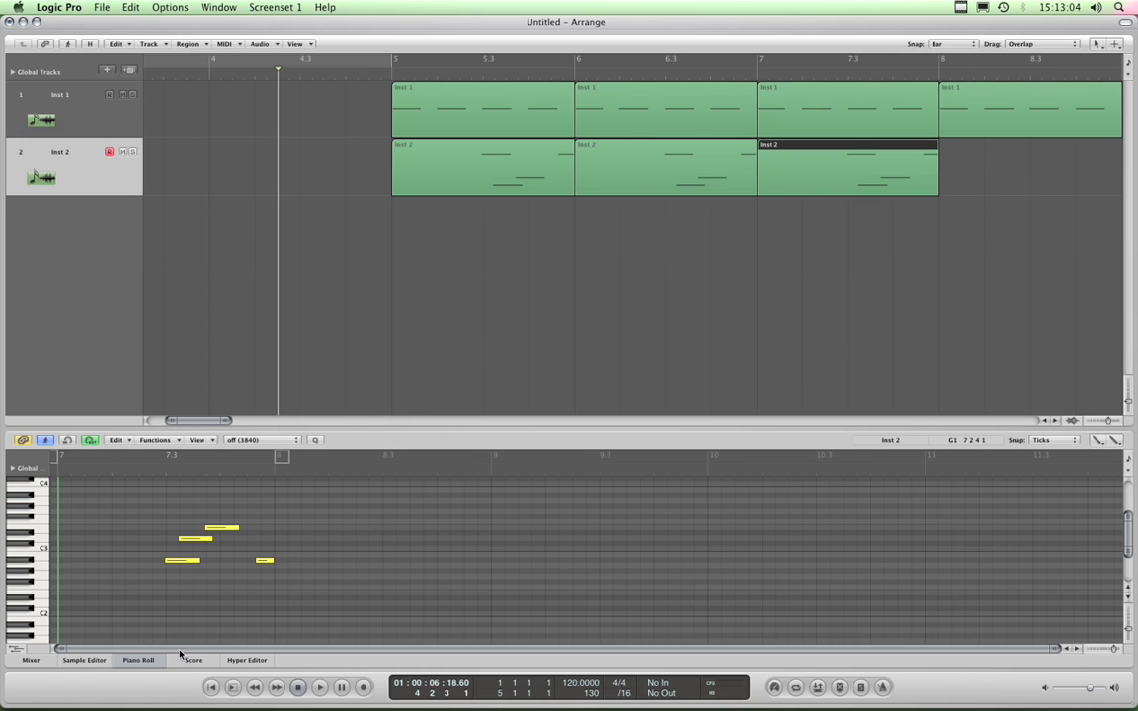
pyautogui.click(138, 660)
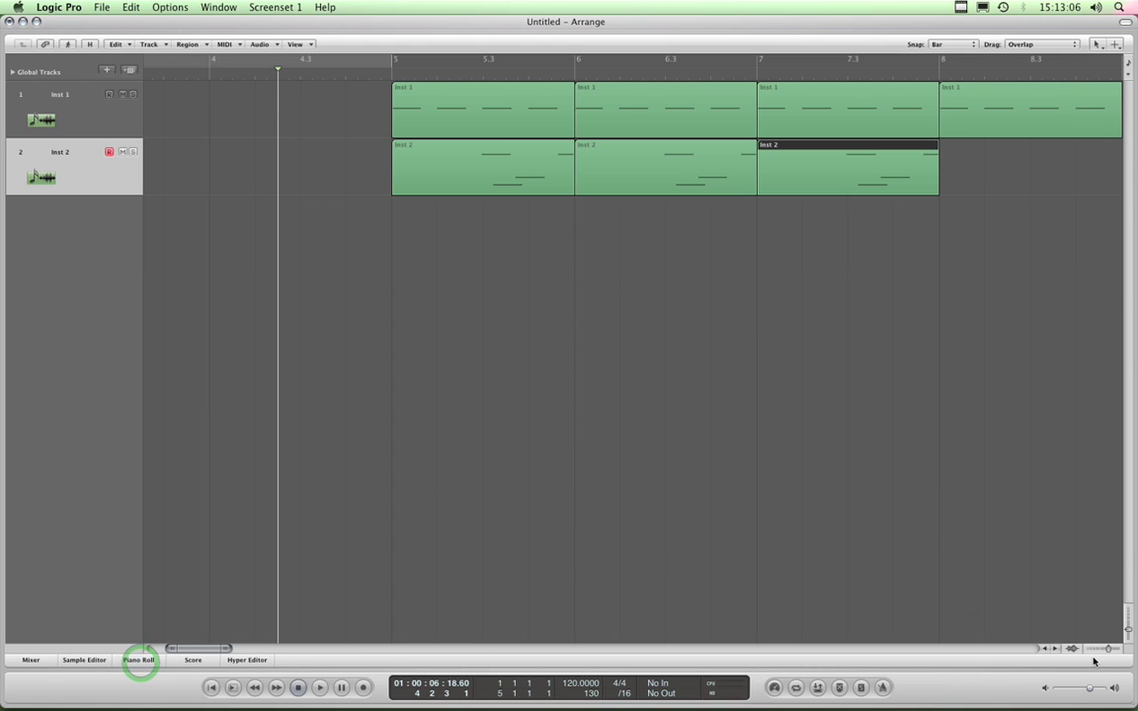
# Add an Inst 2 lick copy at bar 8, then duplicate all eight regions of both tracks to bars 10–13
pyautogui.moveTo(1108, 648); pyautogui.dragTo(1090, 648)
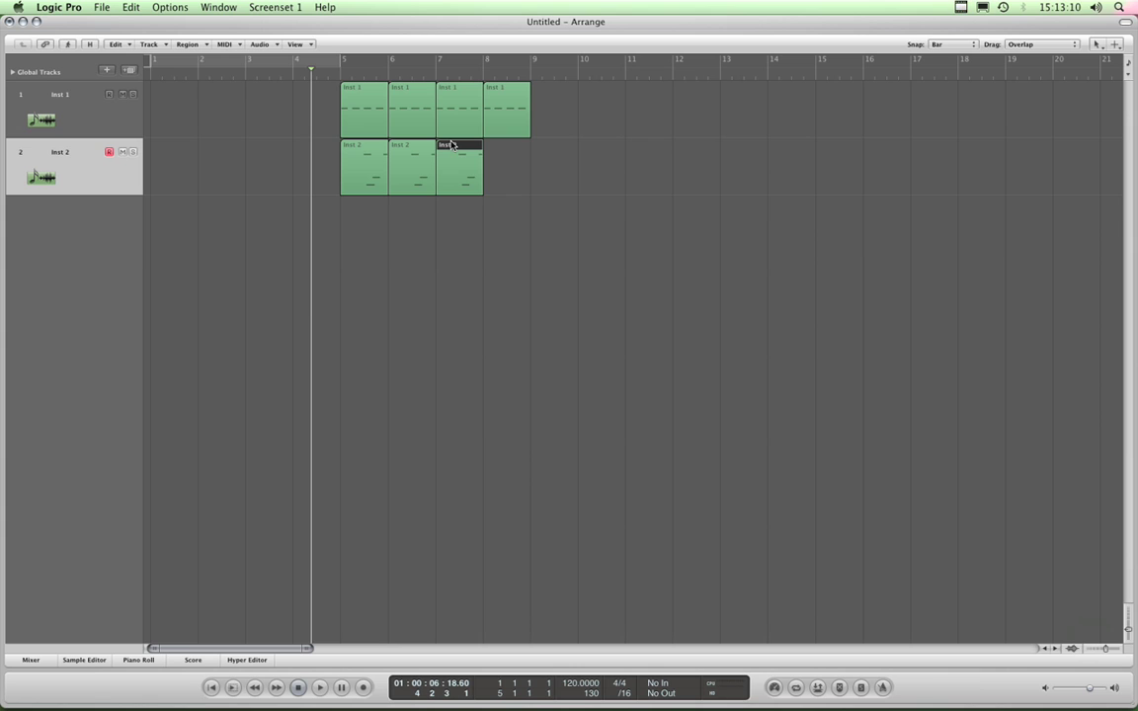
pyautogui.moveTo(451, 146); pyautogui.dragTo(499, 146)
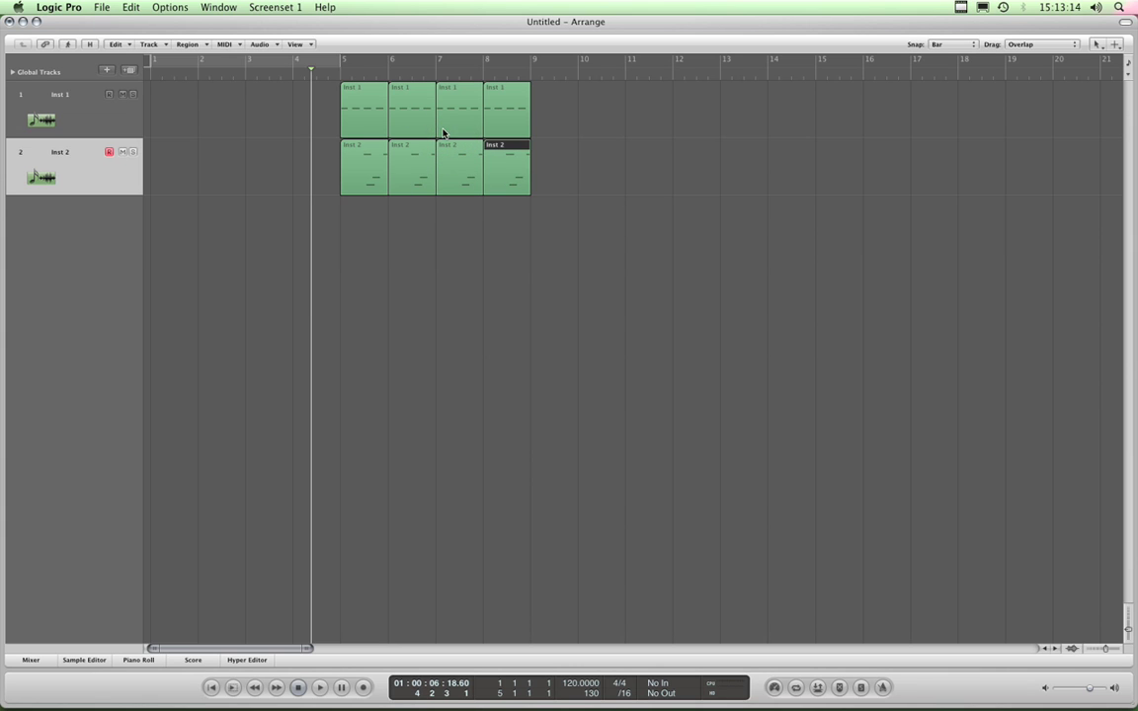
pyautogui.moveTo(577, 110); pyautogui.dragTo(356, 194)
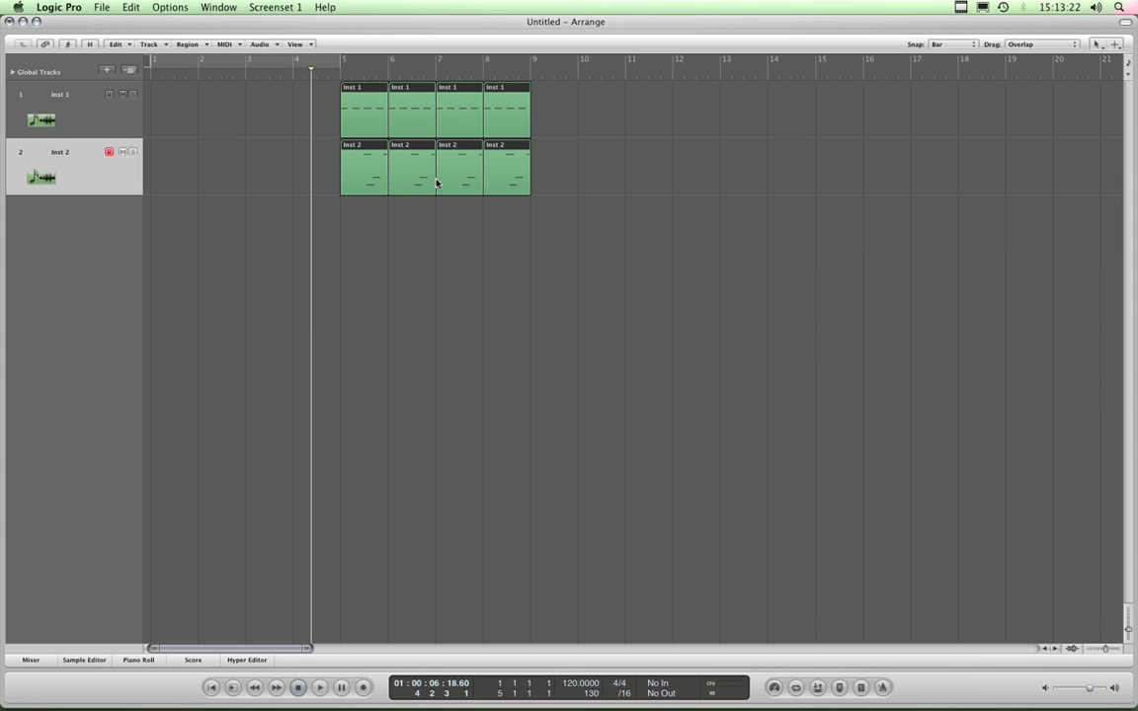
pyautogui.moveTo(380, 151); pyautogui.dragTo(619, 153)
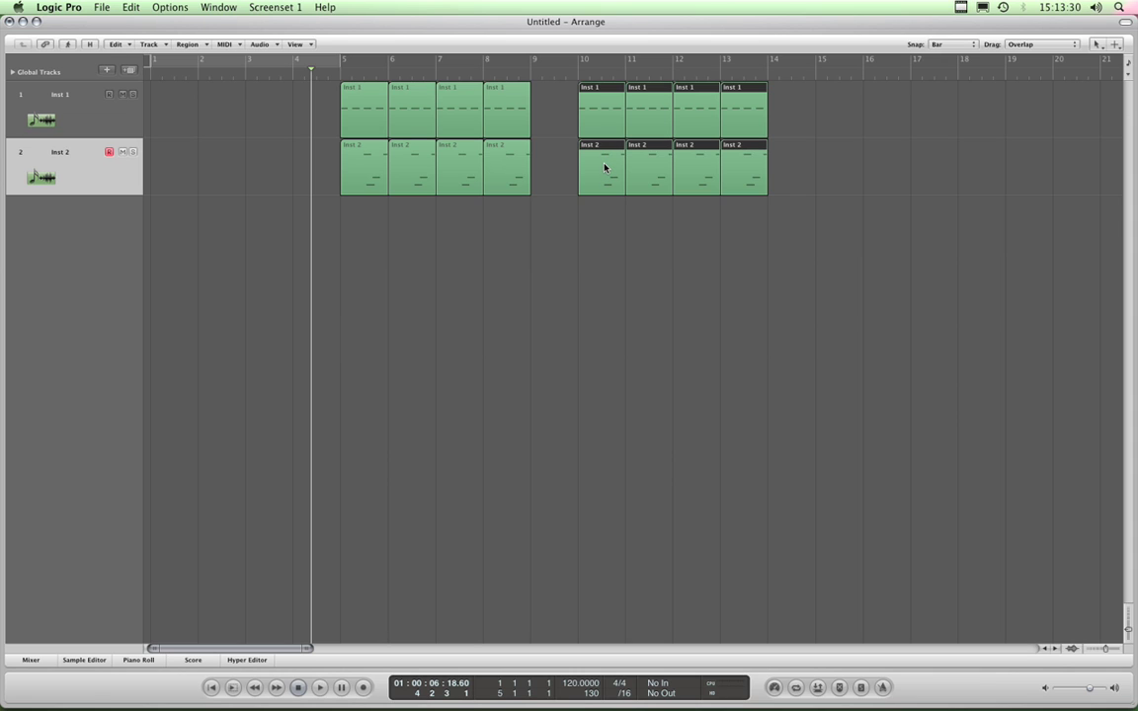
# Delete the duplicated regions at bars 10–13 and bring up the Snap menu
pyautogui.press('Delete')
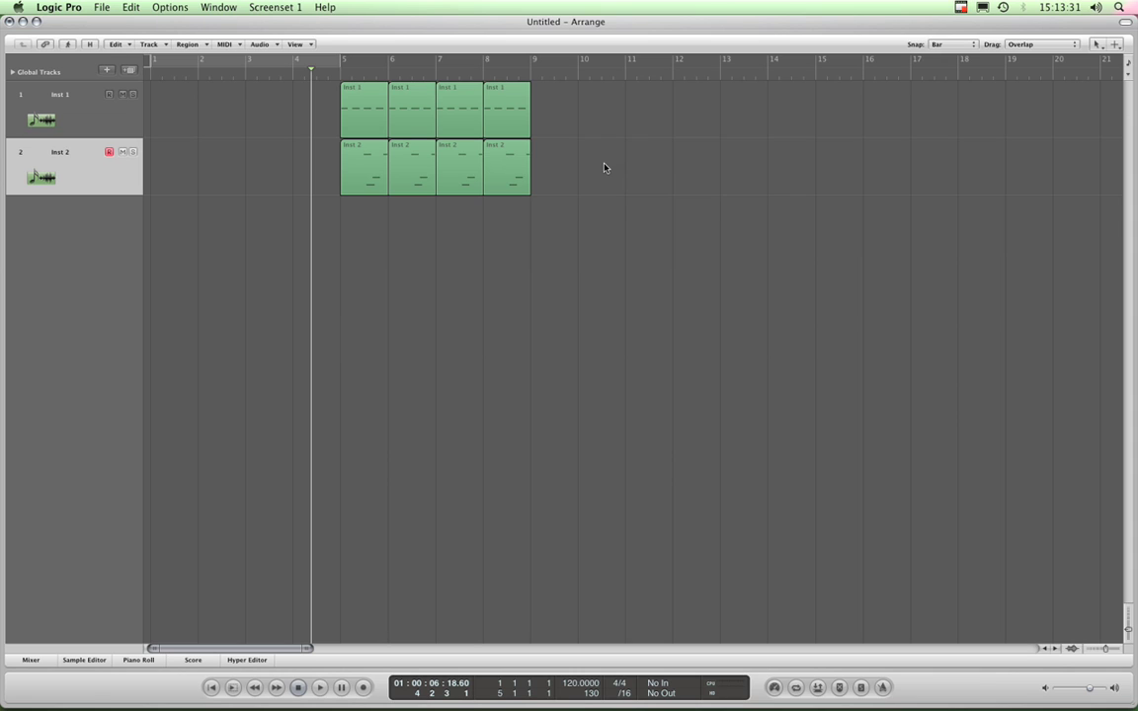
pyautogui.click(976, 45)
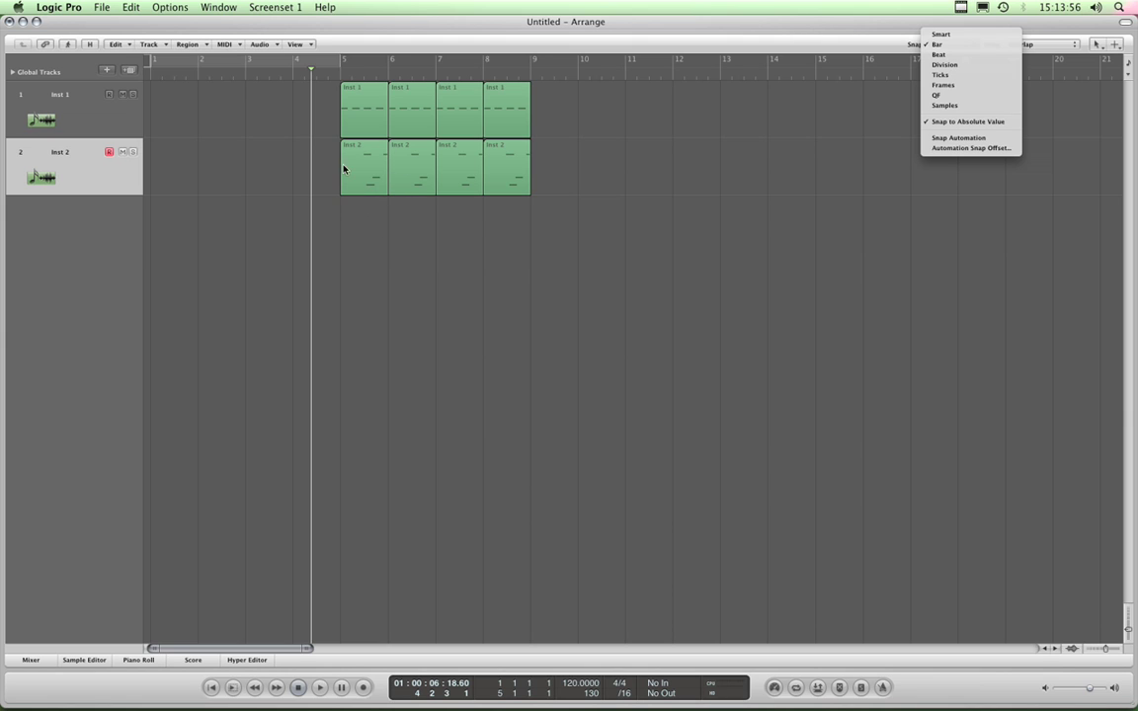
# Select the last Inst 2 region and confirm snapping stays set to Bar
pyautogui.click(496, 176)
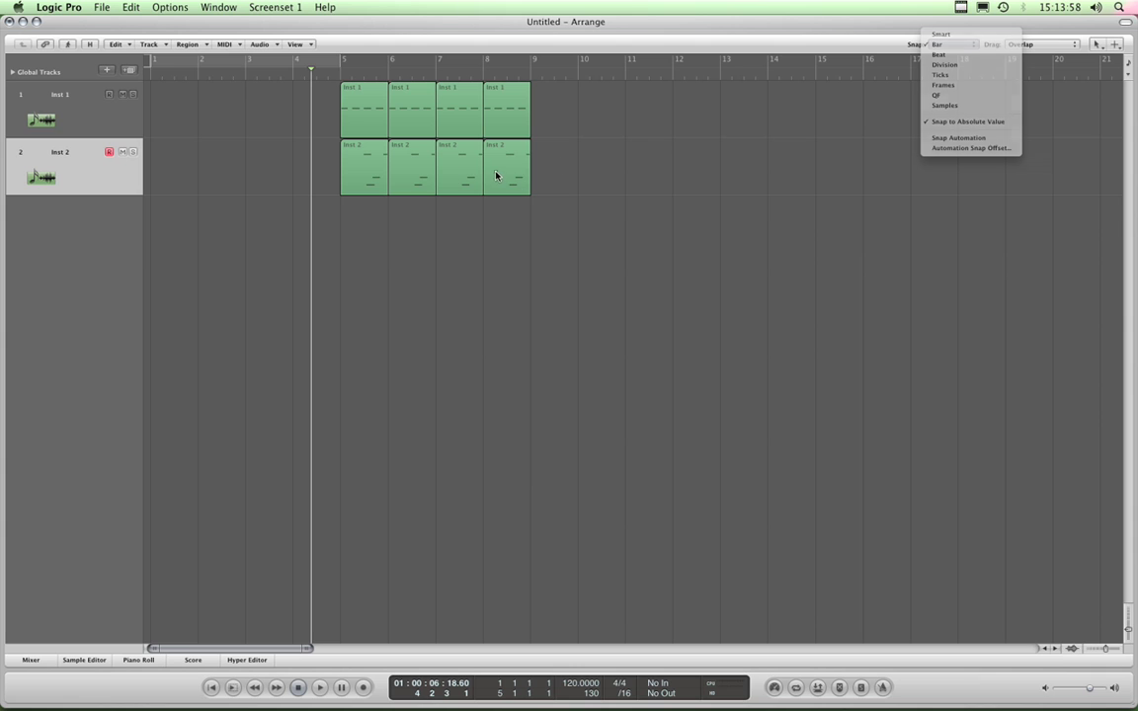
pyautogui.moveTo(501, 174)
pyautogui.mouseDown()
pyautogui.moveTo(600, 172)
pyautogui.moveTo(521, 170)
pyautogui.mouseUp()
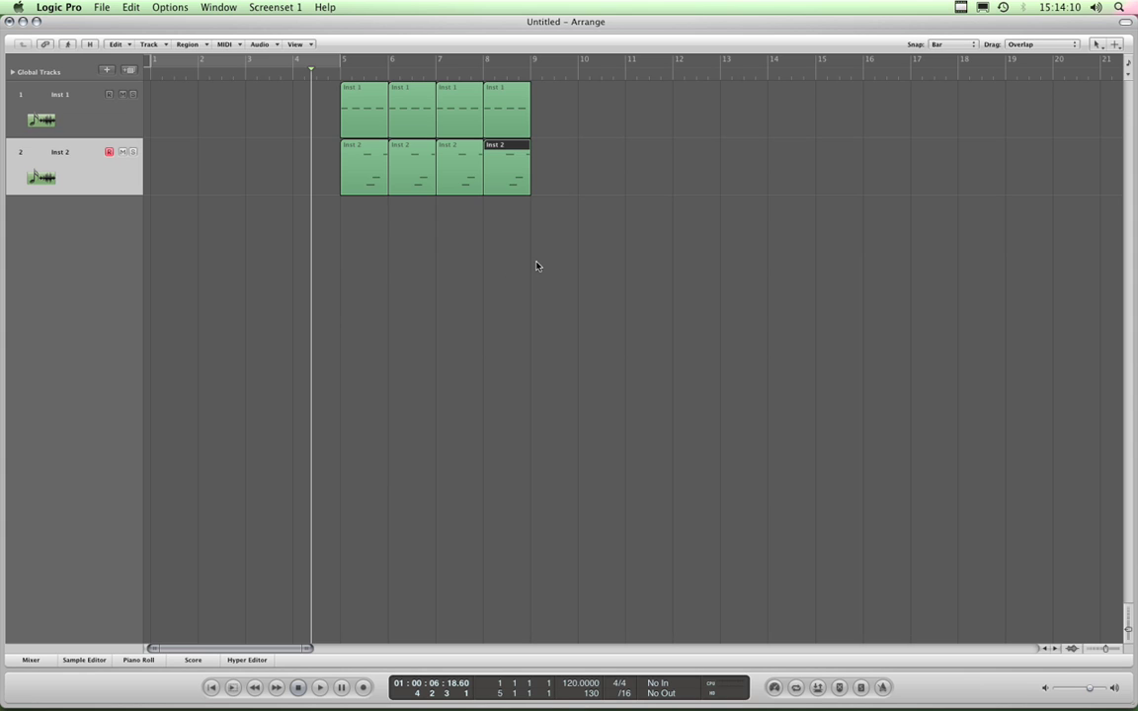
pyautogui.click(971, 45)
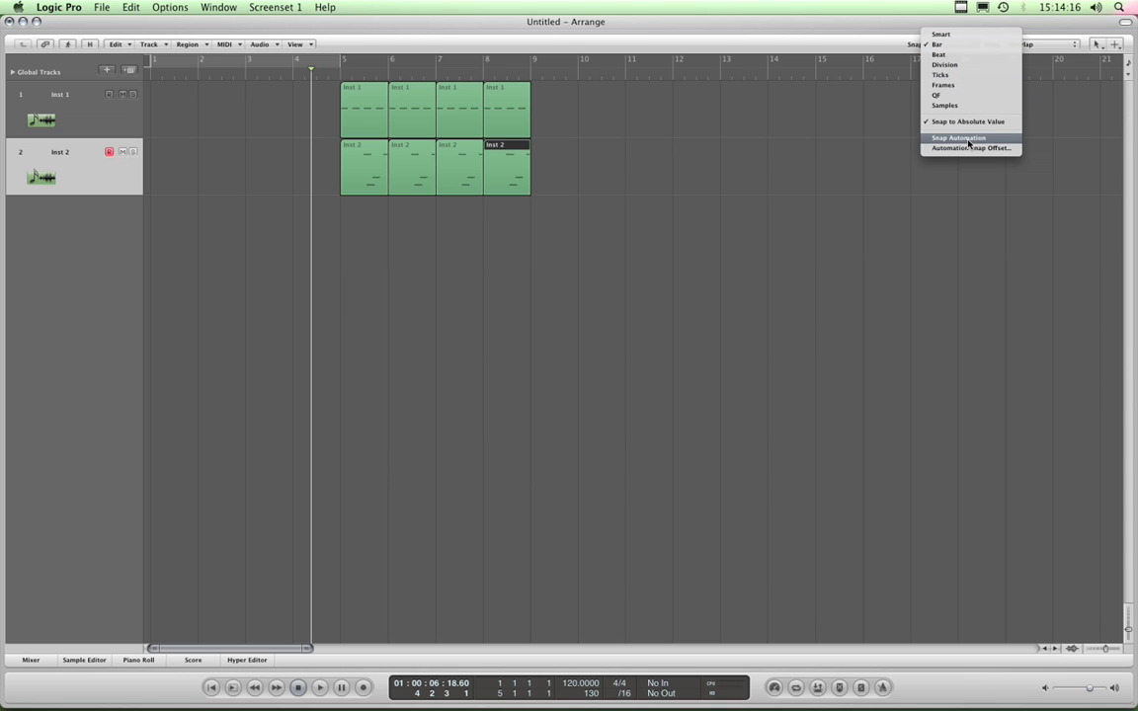
pyautogui.click(1040, 41)
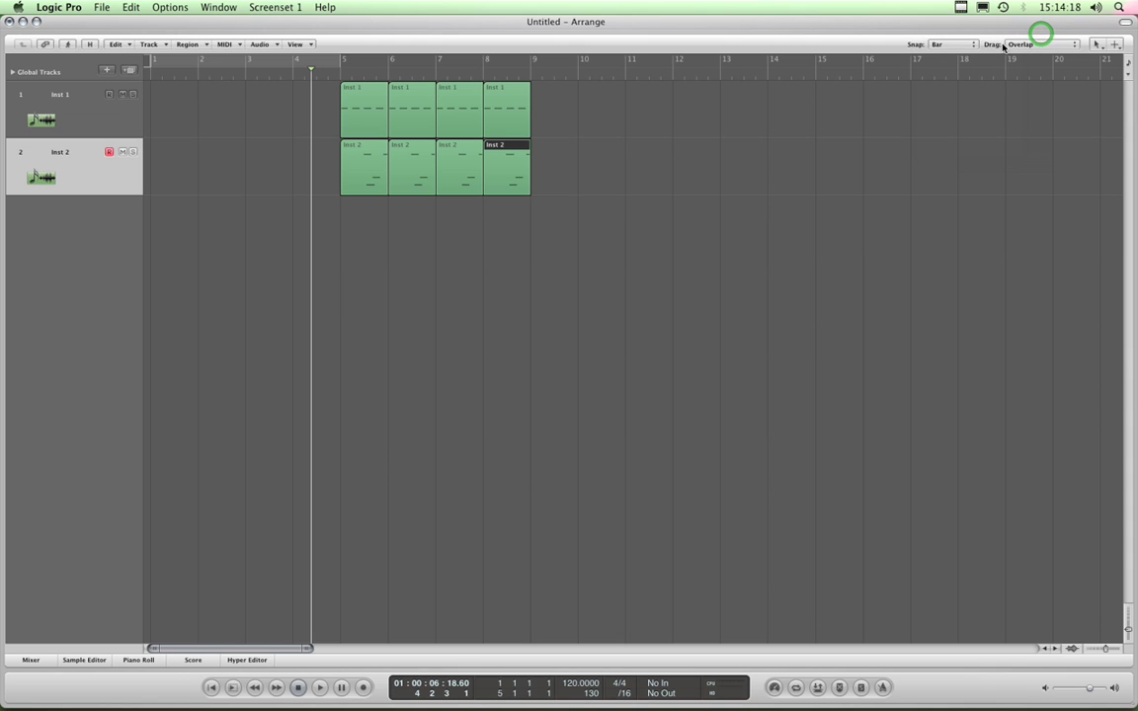